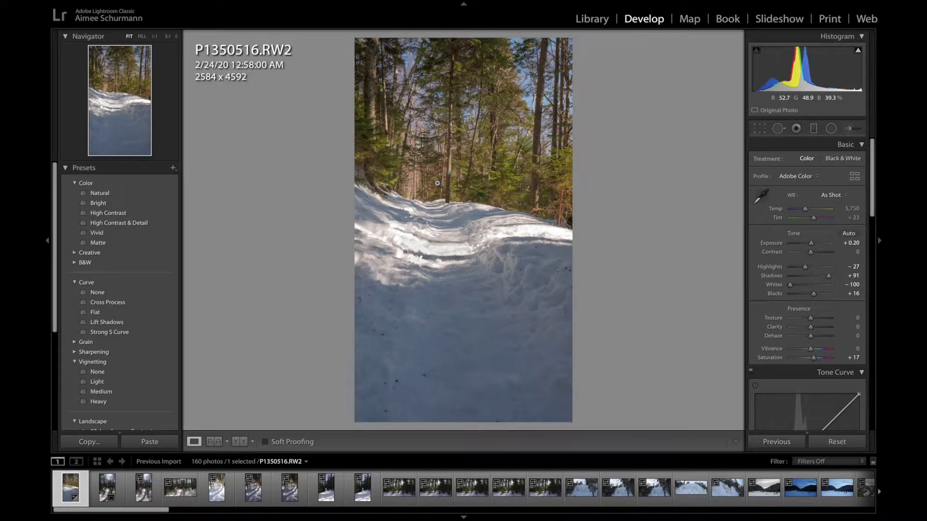
Step: Examine the sunlit and shaded snow in P1350516.RW2 up close
{"action": "left_click", "coordinate": [415, 245]}
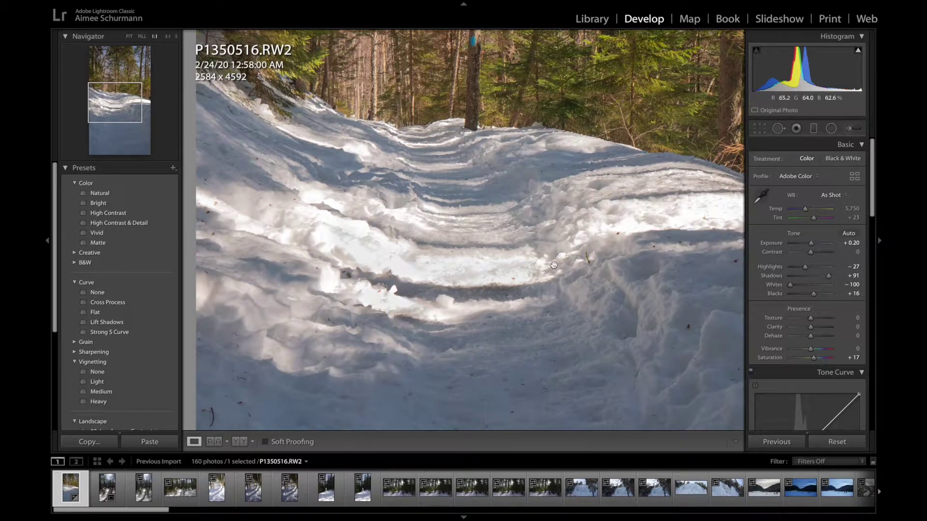
{"action": "left_click", "coordinate": [413, 304]}
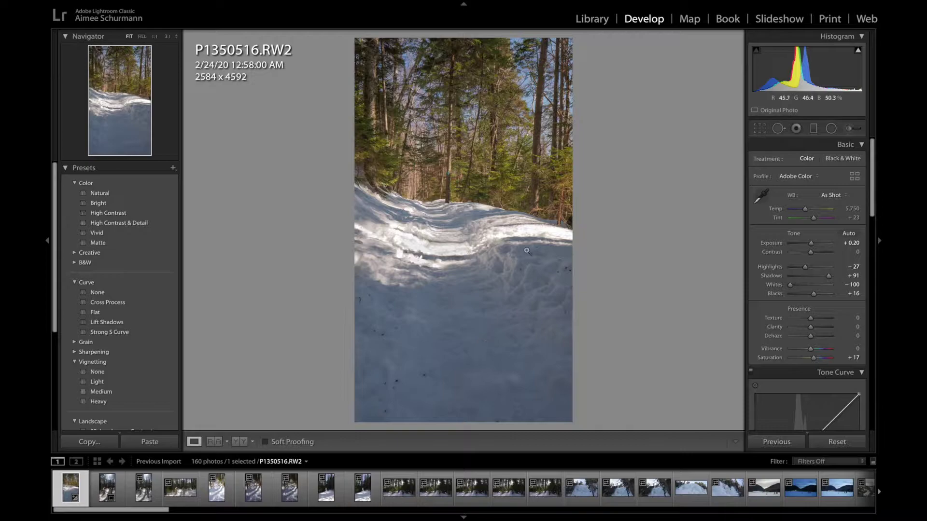
{"action": "left_click", "coordinate": [499, 348]}
{"action": "left_click_drag", "start_coordinate": [501, 349], "coordinate": [611, 267]}
{"action": "left_click", "coordinate": [388, 322]}
Step: Open P1350518.RW2 and activate the Crop & Straighten tool for it
{"action": "left_click", "coordinate": [107, 487]}
{"action": "key", "text": "r"}
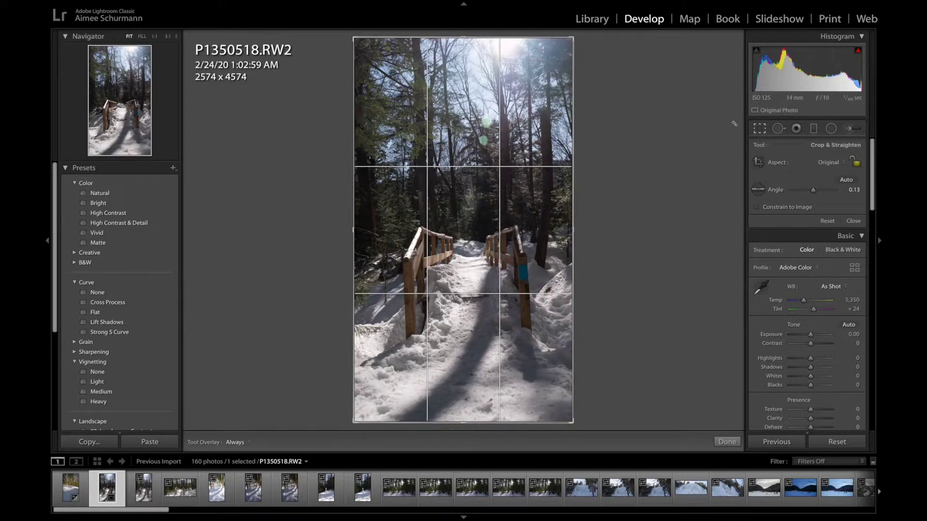
{"action": "left_click", "coordinate": [763, 132]}
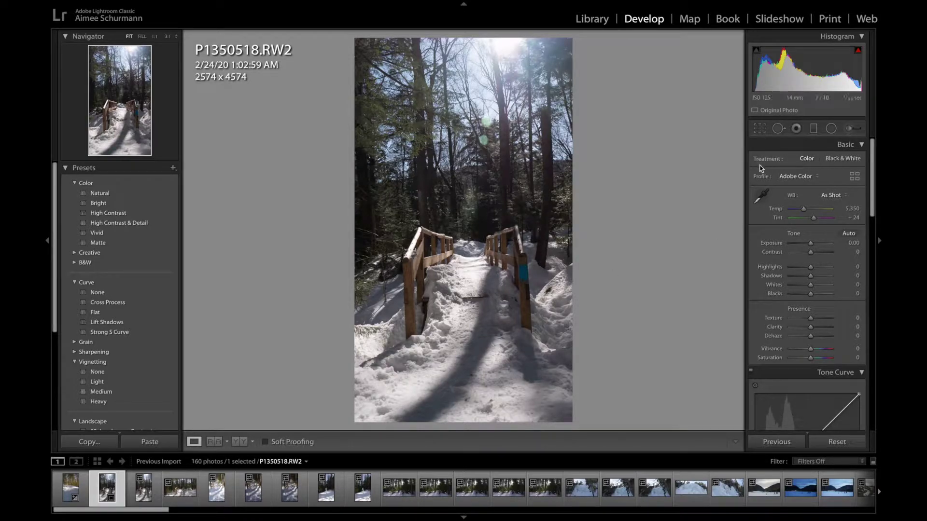
{"action": "left_click", "coordinate": [762, 132]}
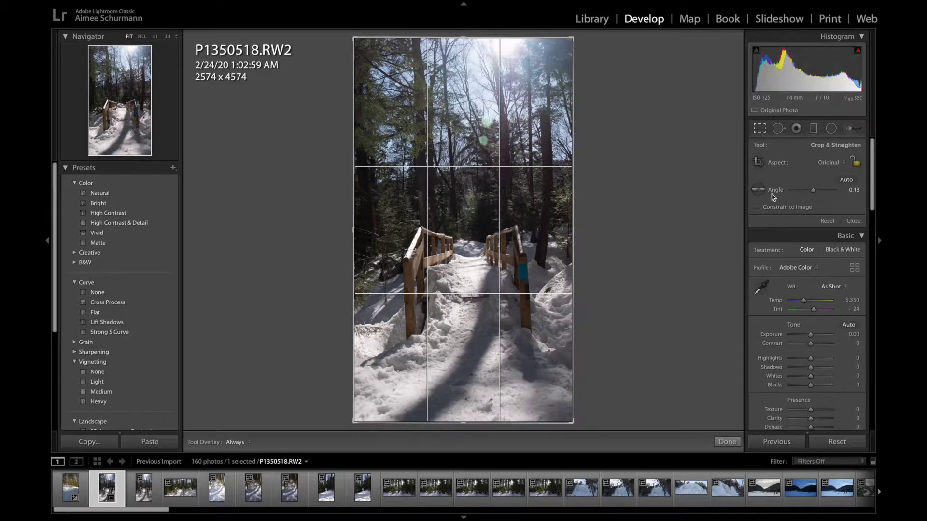
{"action": "left_click", "coordinate": [762, 132]}
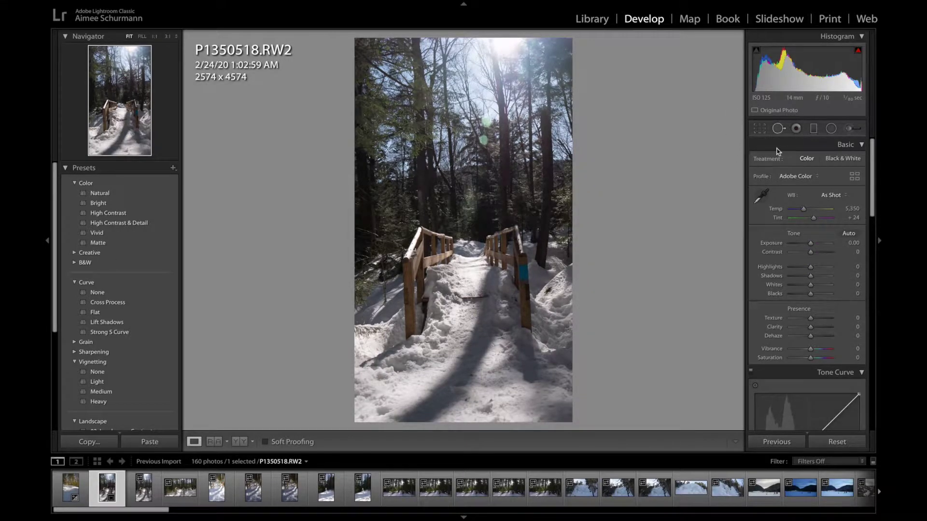
{"action": "left_click", "coordinate": [762, 132]}
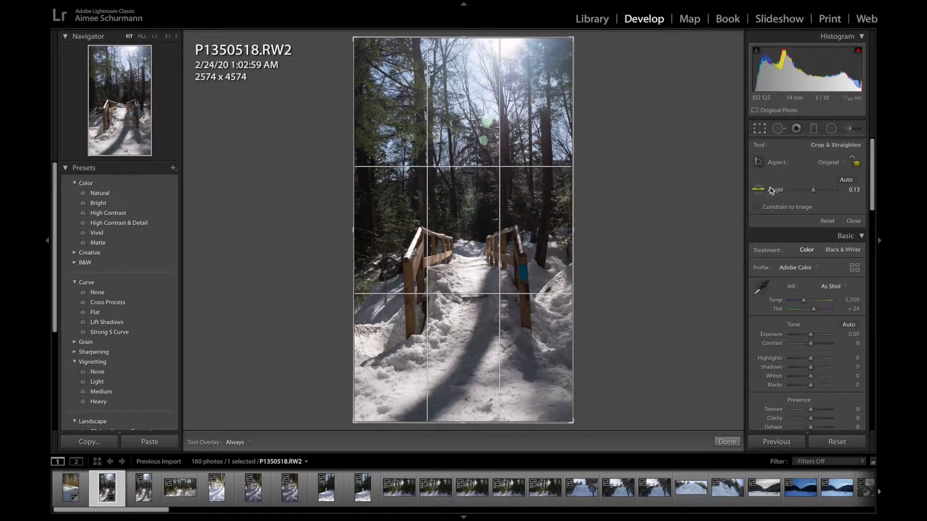
Step: Try rotating the crop to an angle of 10.26 and undo the rotation
{"action": "left_click_drag", "start_coordinate": [814, 192], "coordinate": [819, 193]}
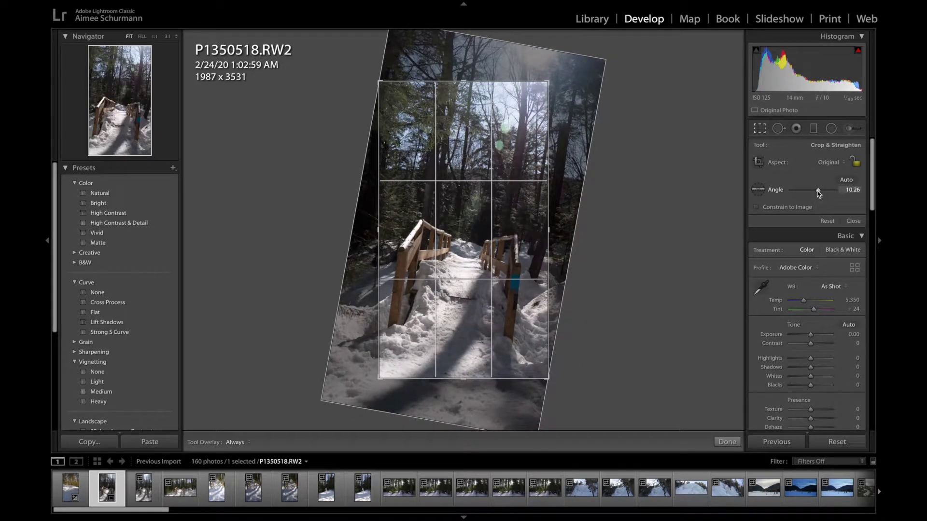
{"action": "key", "text": "ctrl+z"}
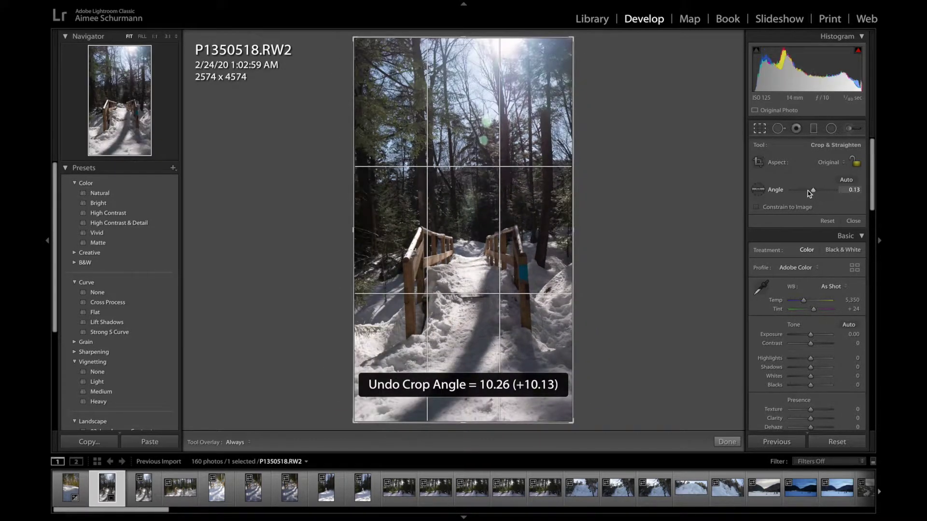
Step: Straighten the photo to an angle of about 3.23 along the wooden plank crossing the snowy path, and finish the crop
{"action": "left_click", "coordinate": [761, 190]}
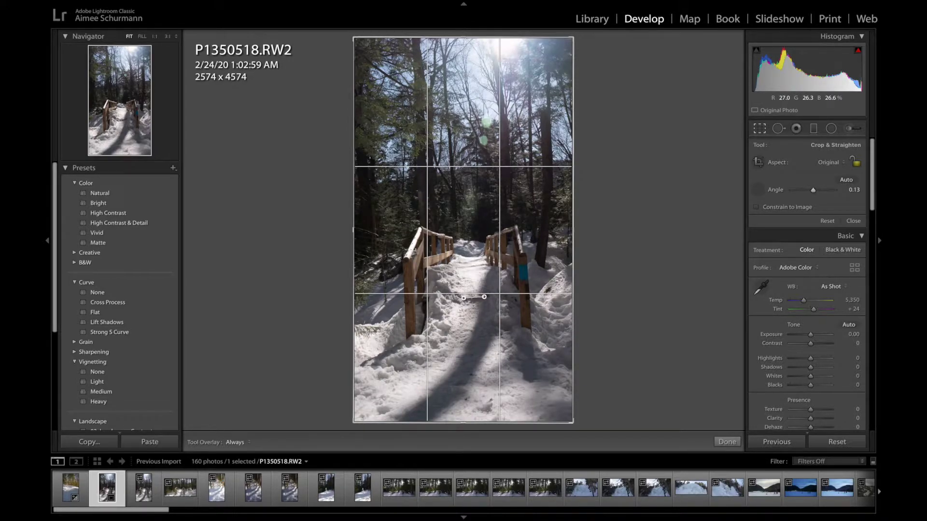
{"action": "left_click_drag", "start_coordinate": [485, 296], "coordinate": [484, 297]}
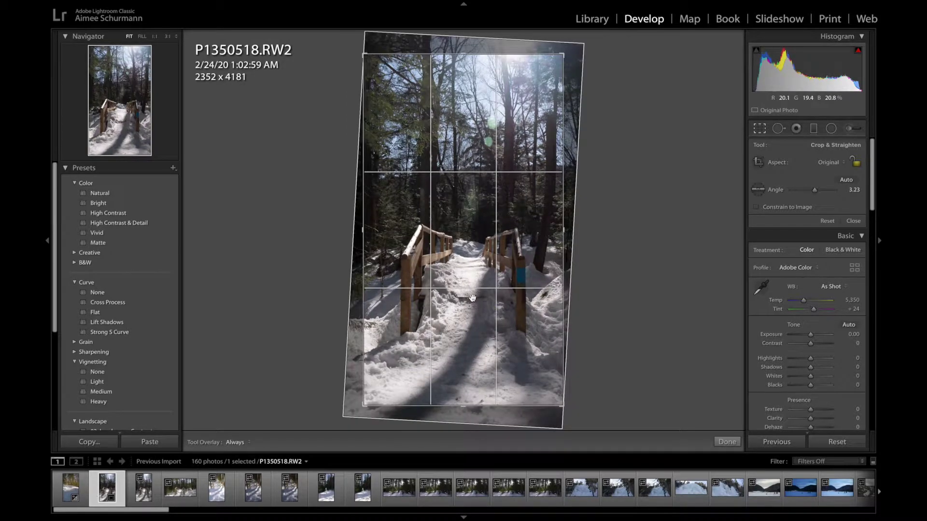
{"action": "left_click", "coordinate": [760, 128]}
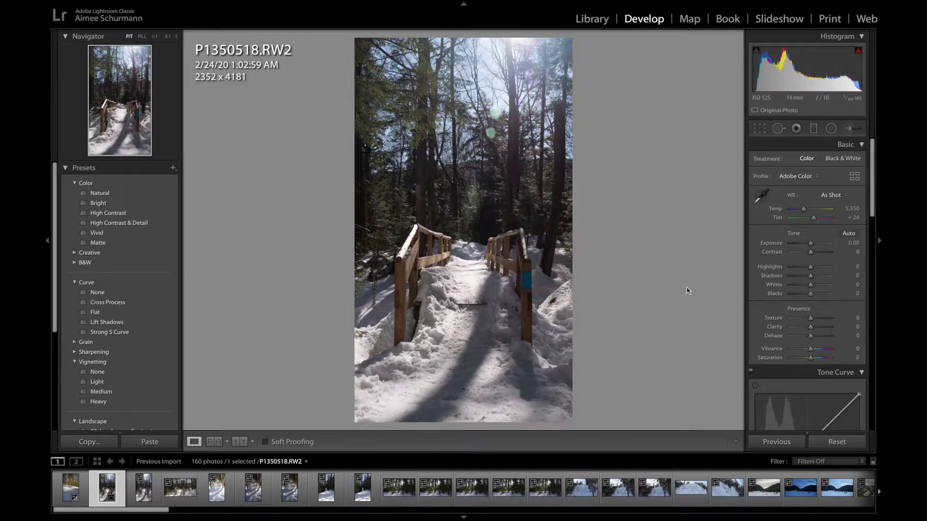
Step: Set the photo's Saturation to +21, Highlights to -100, Shadows to +53 and Blacks to +29
{"action": "mouse_move", "coordinate": [816, 358]}
{"action": "left_mouse_down"}
{"action": "mouse_move", "coordinate": [831, 367]}
{"action": "mouse_move", "coordinate": [802, 361]}
{"action": "mouse_move", "coordinate": [818, 361]}
{"action": "left_mouse_up"}
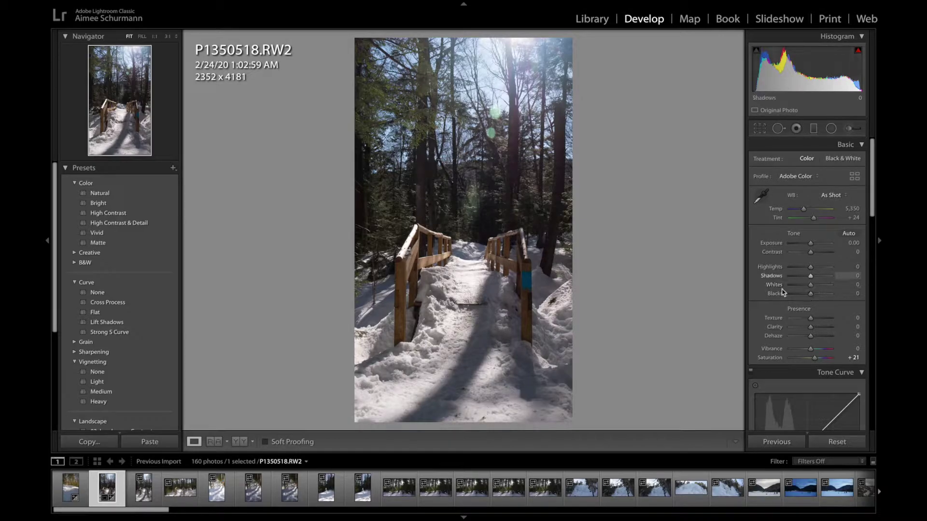
{"action": "left_click", "coordinate": [482, 323]}
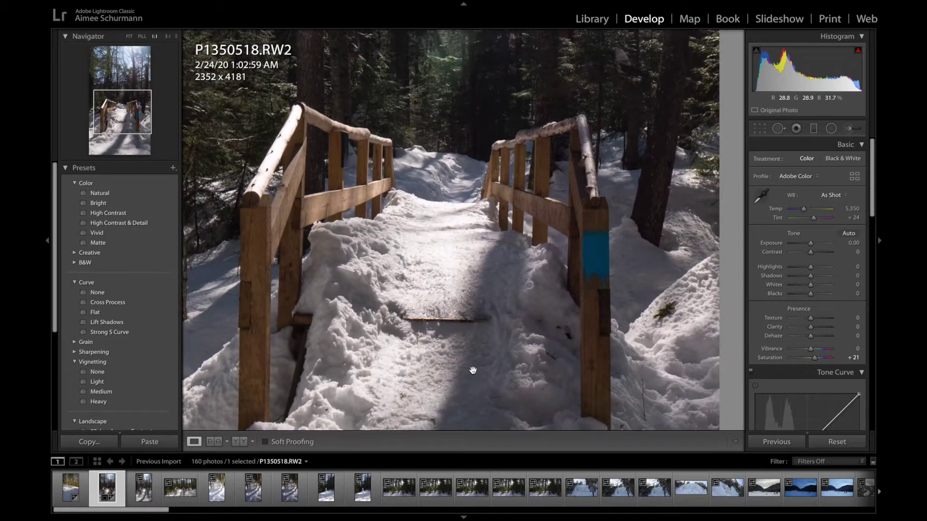
{"action": "left_click_drag", "start_coordinate": [467, 291], "coordinate": [415, 26]}
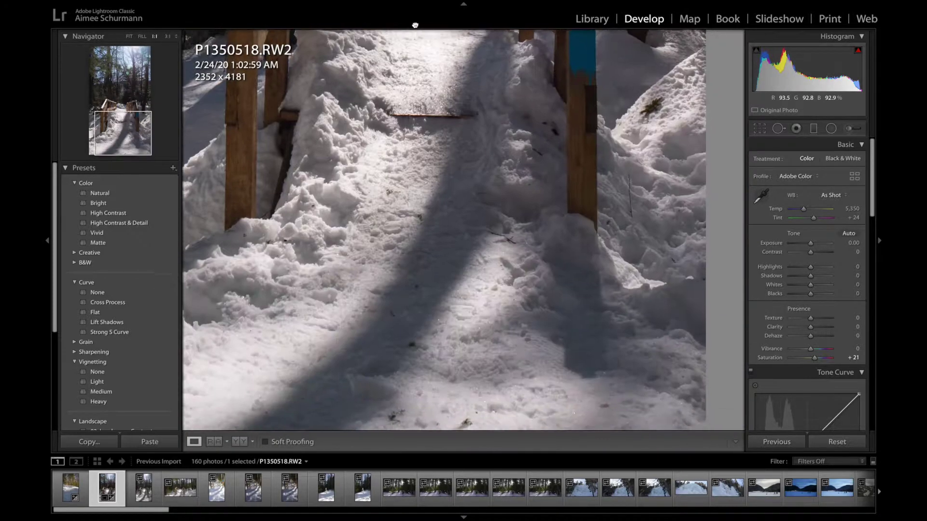
{"action": "left_click_drag", "start_coordinate": [565, 261], "coordinate": [345, 272]}
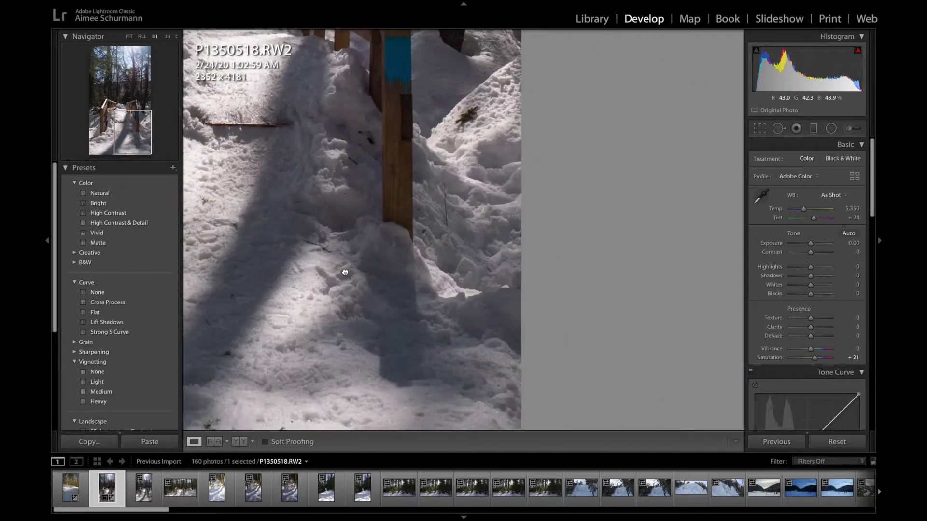
{"action": "left_click", "coordinate": [344, 272]}
{"action": "mouse_move", "coordinate": [811, 276]}
{"action": "left_mouse_down"}
{"action": "mouse_move", "coordinate": [834, 276]}
{"action": "mouse_move", "coordinate": [821, 276]}
{"action": "mouse_move", "coordinate": [827, 295]}
{"action": "mouse_move", "coordinate": [813, 295]}
{"action": "left_mouse_up"}
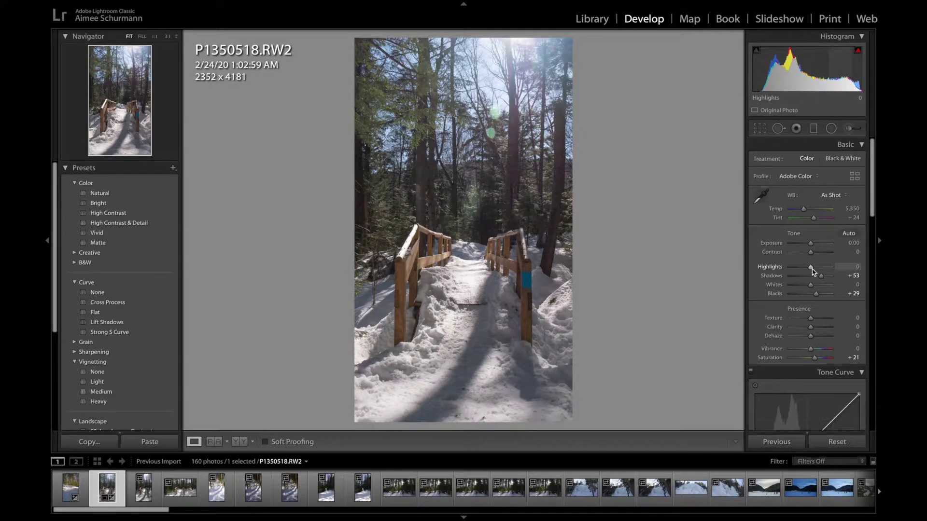
{"action": "left_click_drag", "start_coordinate": [812, 269], "coordinate": [765, 270]}
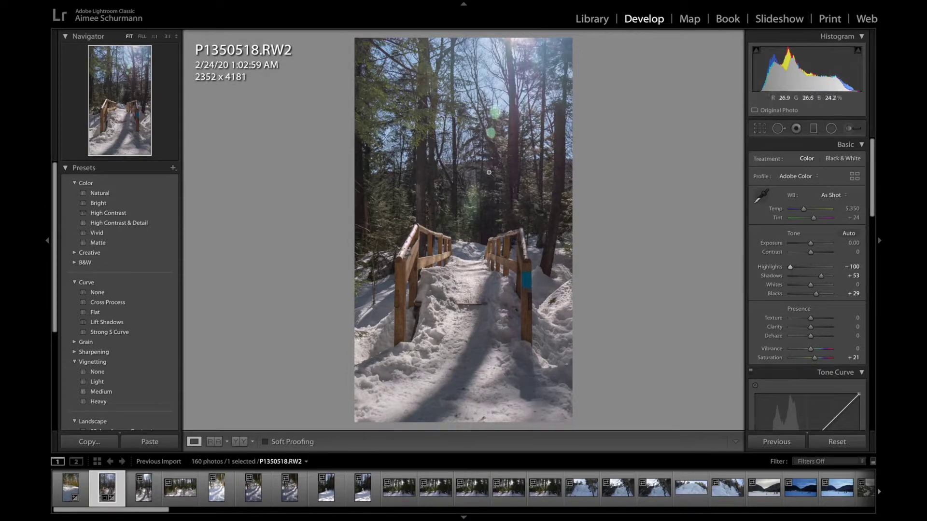
{"action": "left_click", "coordinate": [804, 209]}
{"action": "left_click_drag", "start_coordinate": [803, 209], "coordinate": [801, 210]}
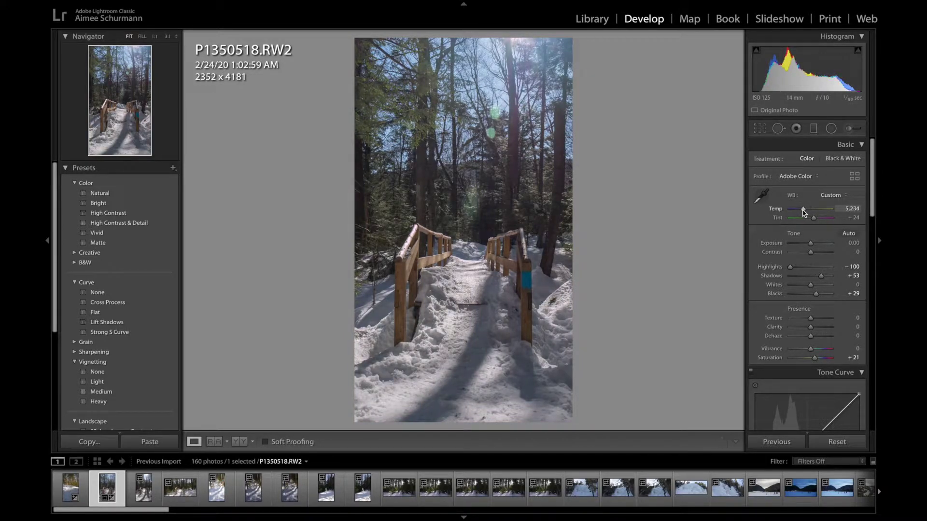
{"action": "key", "text": "ctrl+z"}
Step: Add one point to the upper part and one to the lower part of the RGB tone curve, keeping it nearly straight
{"action": "scroll", "coordinate": [802, 362], "scroll_direction": "down", "scroll_amount": 2}
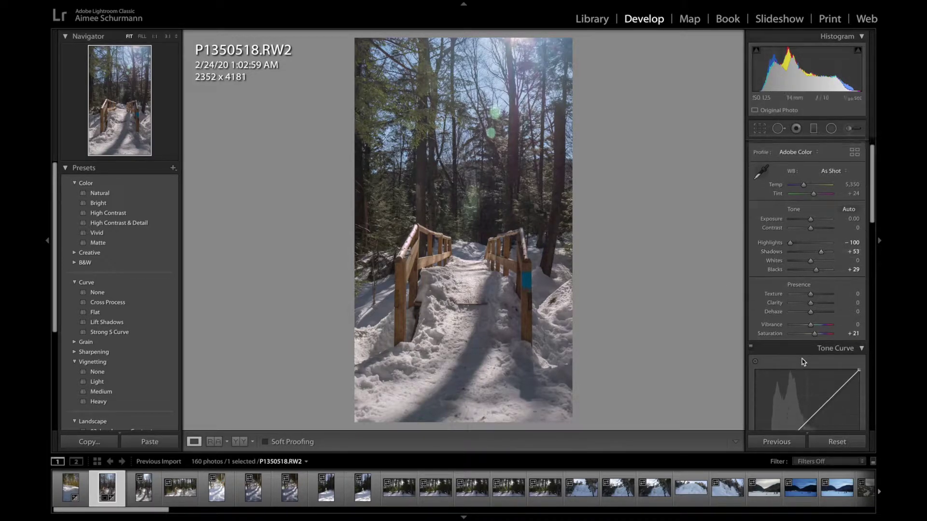
{"action": "mouse_move", "coordinate": [835, 369]}
{"action": "left_mouse_down"}
{"action": "mouse_move", "coordinate": [834, 358]}
{"action": "mouse_move", "coordinate": [835, 370]}
{"action": "left_mouse_up"}
{"action": "scroll", "coordinate": [835, 368], "scroll_direction": "down", "scroll_amount": 2}
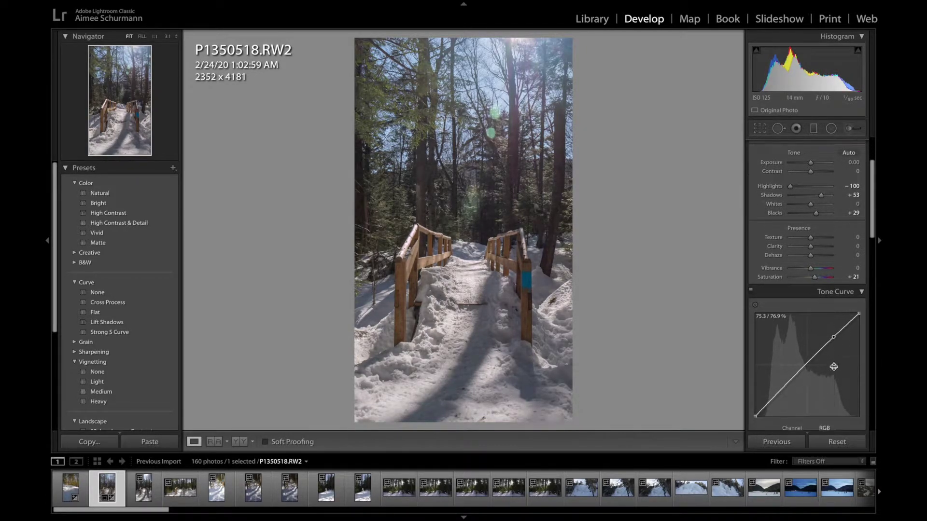
{"action": "left_click_drag", "start_coordinate": [775, 383], "coordinate": [776, 386]}
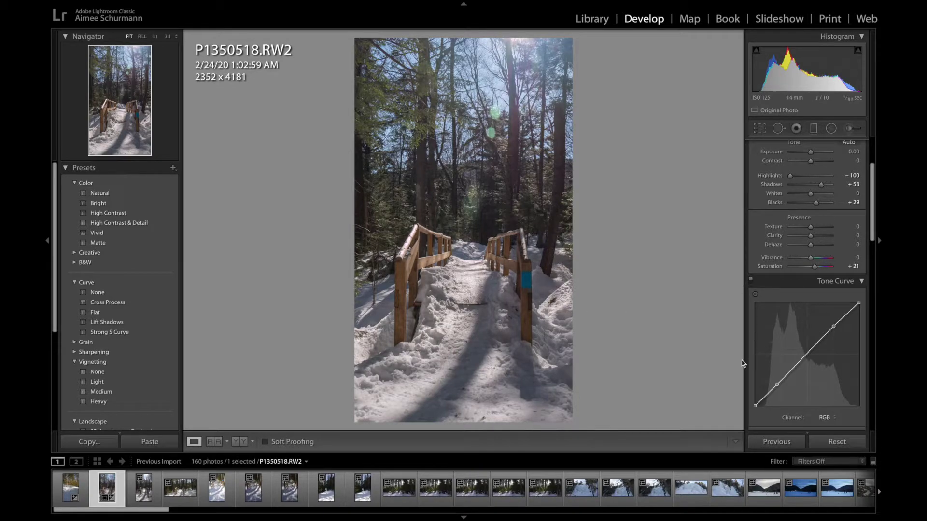
Step: Collapse the adjustment sections from Tone Curve down to Calibration
{"action": "scroll", "coordinate": [817, 351], "scroll_direction": "down", "scroll_amount": 10}
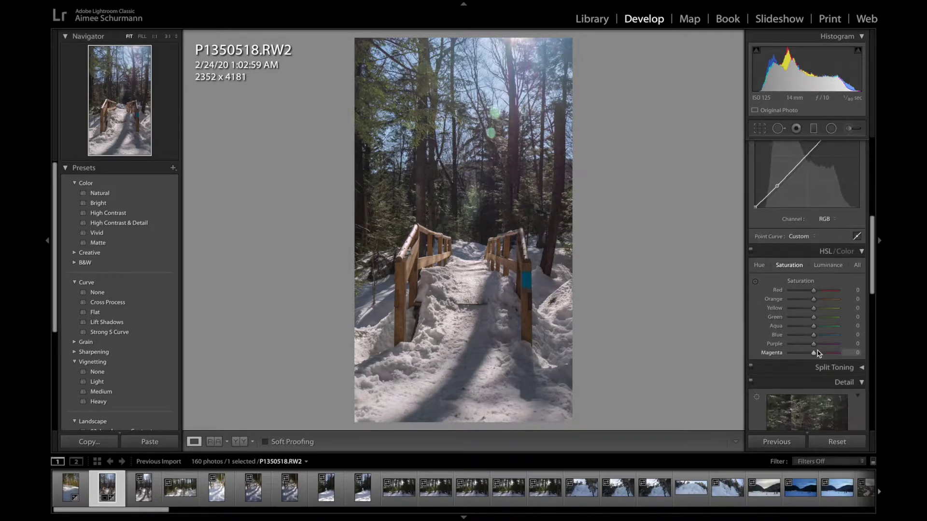
{"action": "scroll", "coordinate": [817, 351], "scroll_direction": "up", "scroll_amount": 2}
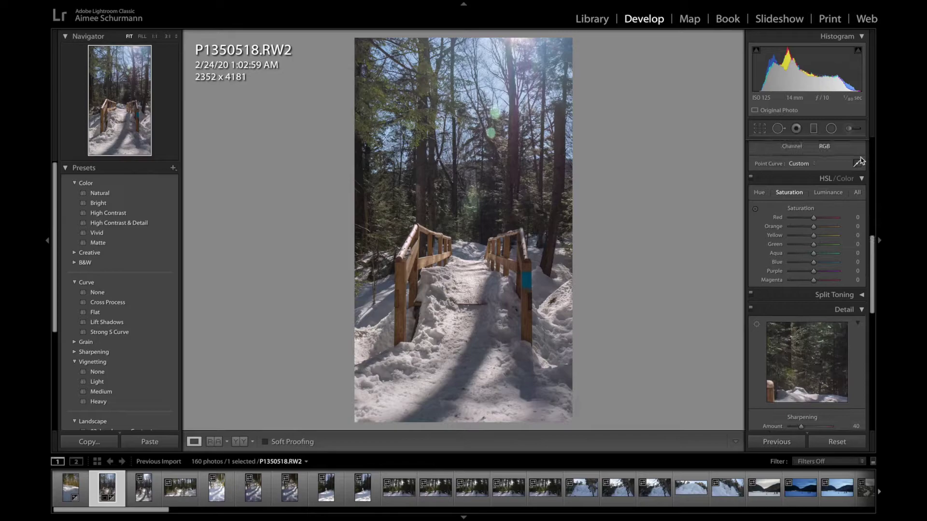
{"action": "left_click", "coordinate": [855, 318]}
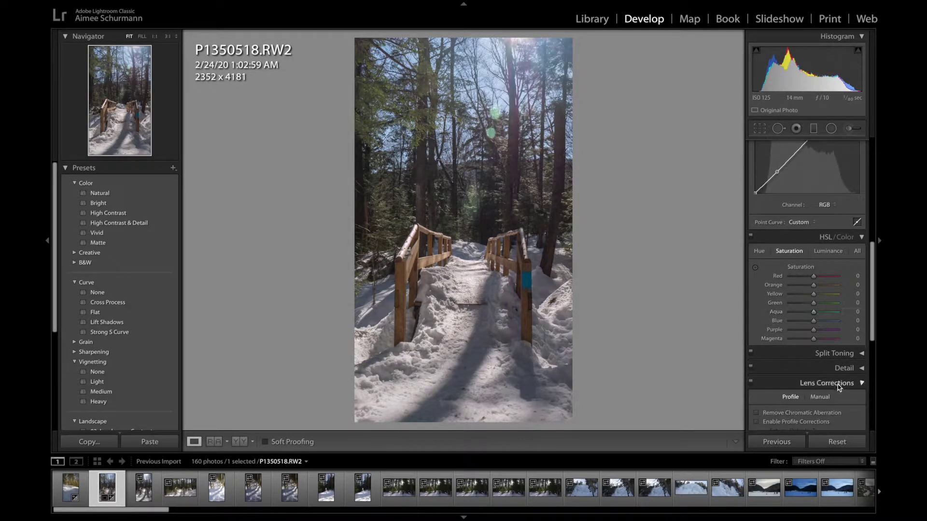
{"action": "left_click", "coordinate": [839, 384]}
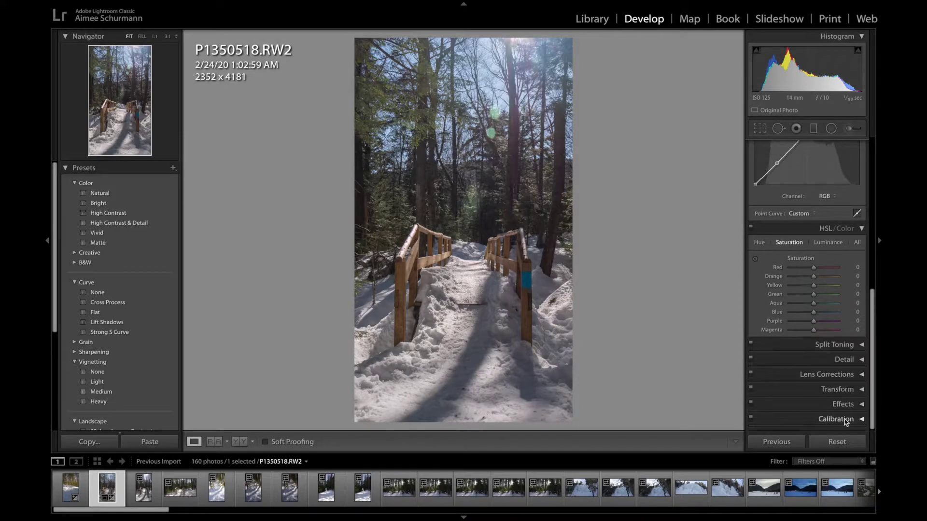
{"action": "left_click", "coordinate": [849, 234]}
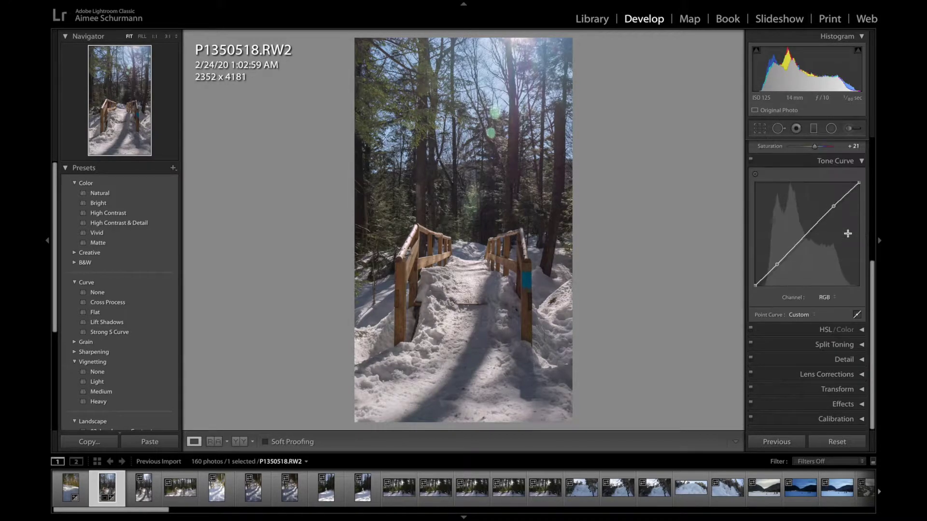
{"action": "left_click", "coordinate": [851, 189]}
{"action": "left_click", "coordinate": [845, 315]}
{"action": "left_click", "coordinate": [848, 269]}
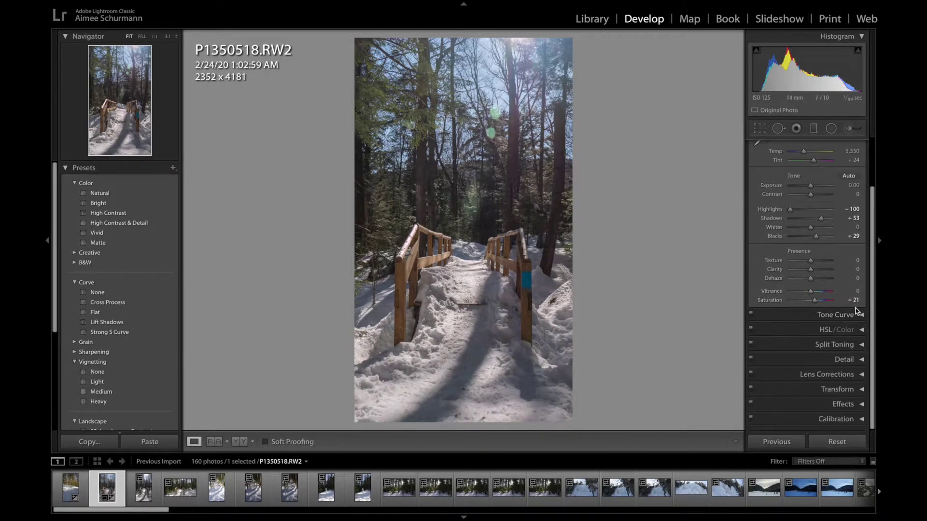
Step: Set the Green hue to +100 in the HSL/Color adjustments and collapse the sections from Split Toning to Transform
{"action": "left_click", "coordinate": [841, 327]}
{"action": "scroll", "coordinate": [840, 320], "scroll_direction": "down", "scroll_amount": 2}
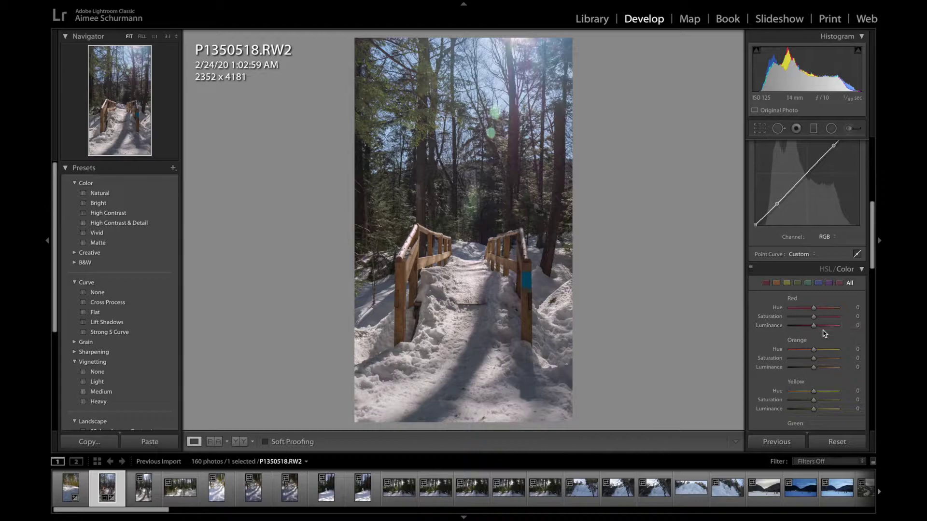
{"action": "scroll", "coordinate": [822, 330], "scroll_direction": "down", "scroll_amount": 2}
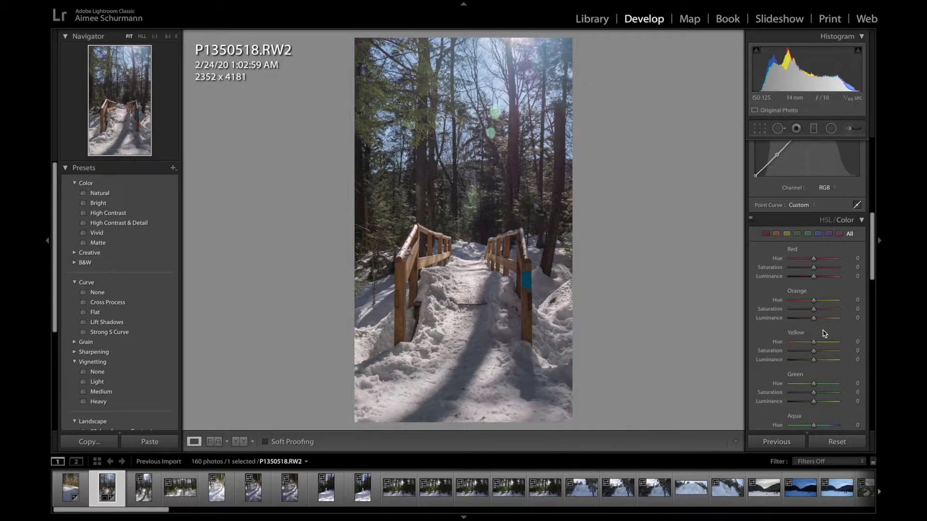
{"action": "left_click", "coordinate": [797, 233]}
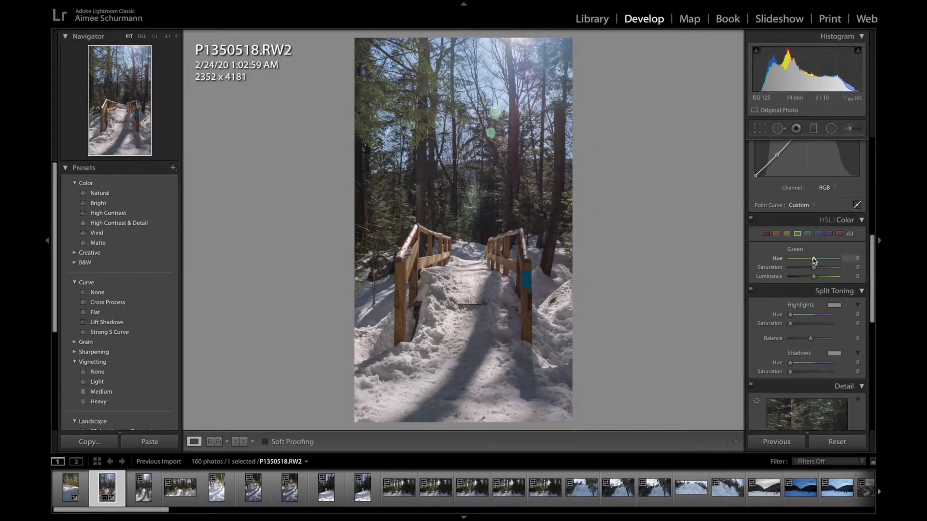
{"action": "left_click_drag", "start_coordinate": [814, 276], "coordinate": [830, 286]}
{"action": "mouse_move", "coordinate": [802, 282]}
{"action": "left_mouse_down"}
{"action": "mouse_move", "coordinate": [838, 288]}
{"action": "mouse_move", "coordinate": [818, 291]}
{"action": "left_mouse_up"}
{"action": "left_click", "coordinate": [845, 291]}
{"action": "left_click", "coordinate": [845, 306]}
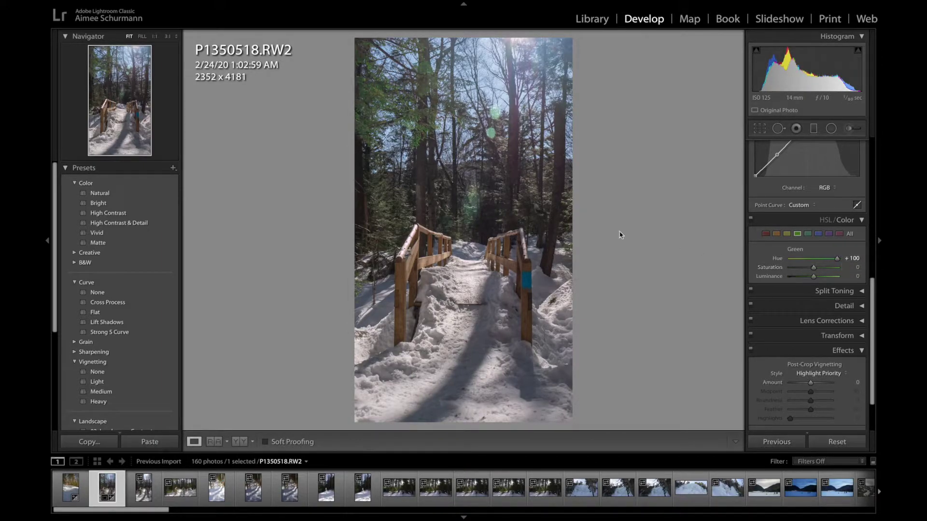
Step: Set the Green saturation to +43 and inspect the blue trail marker on the bridge post up close
{"action": "key", "text": "z"}
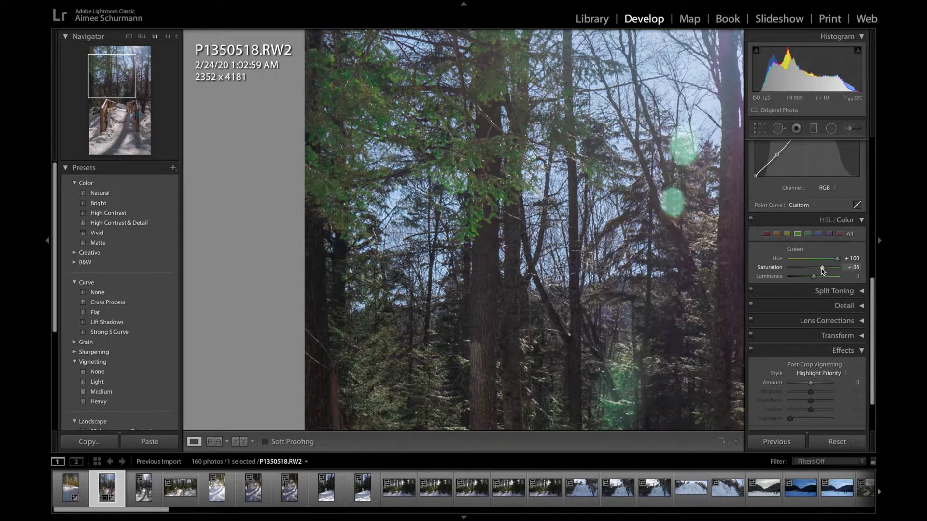
{"action": "left_click", "coordinate": [543, 268]}
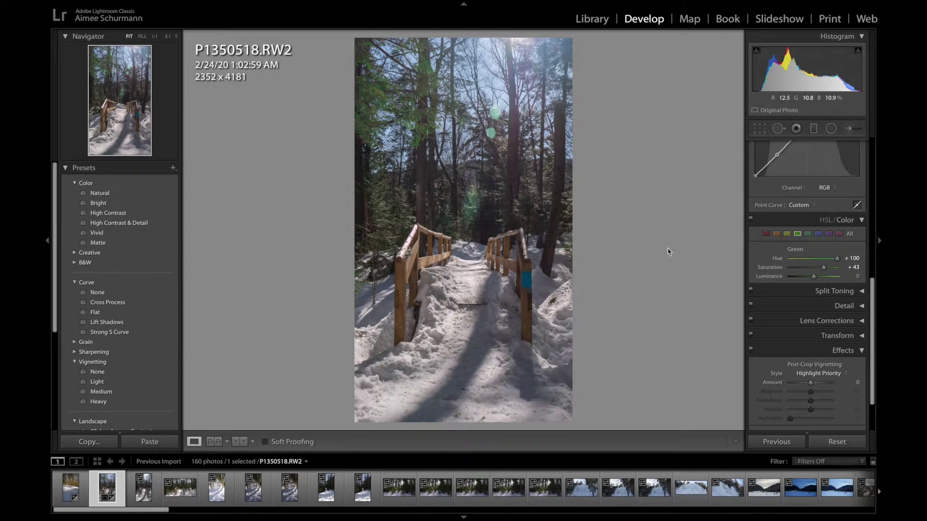
{"action": "left_click", "coordinate": [527, 280]}
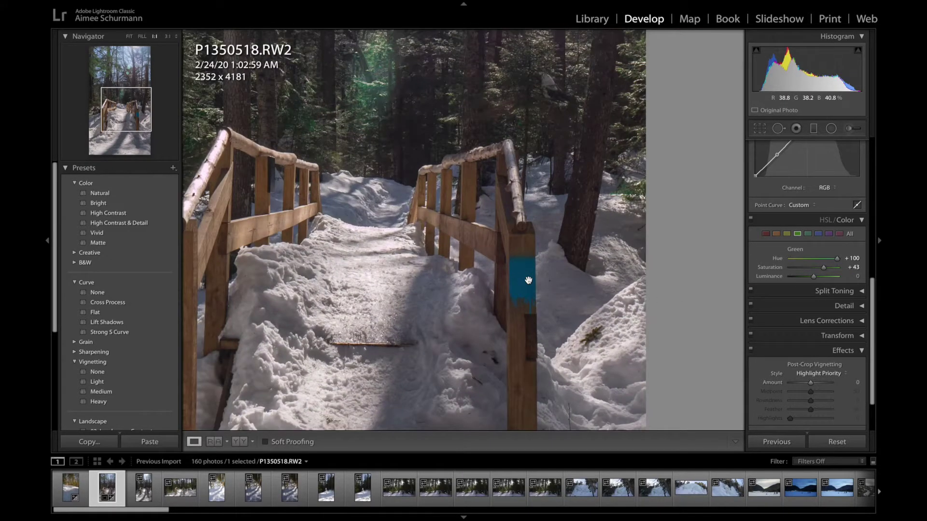
Step: Set the Blue saturation to +11 in the HSL/Color adjustments of the footbridge photo
{"action": "left_click", "coordinate": [510, 333]}
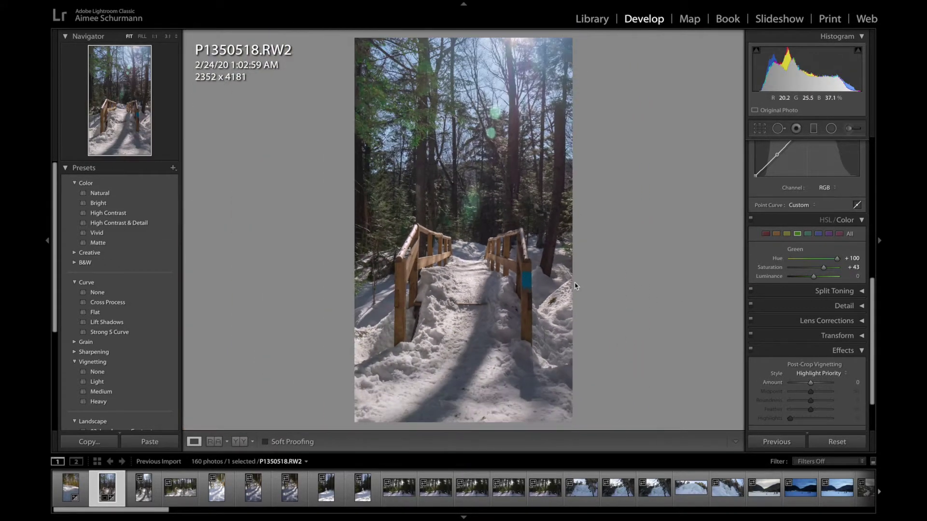
{"action": "left_click", "coordinate": [819, 235]}
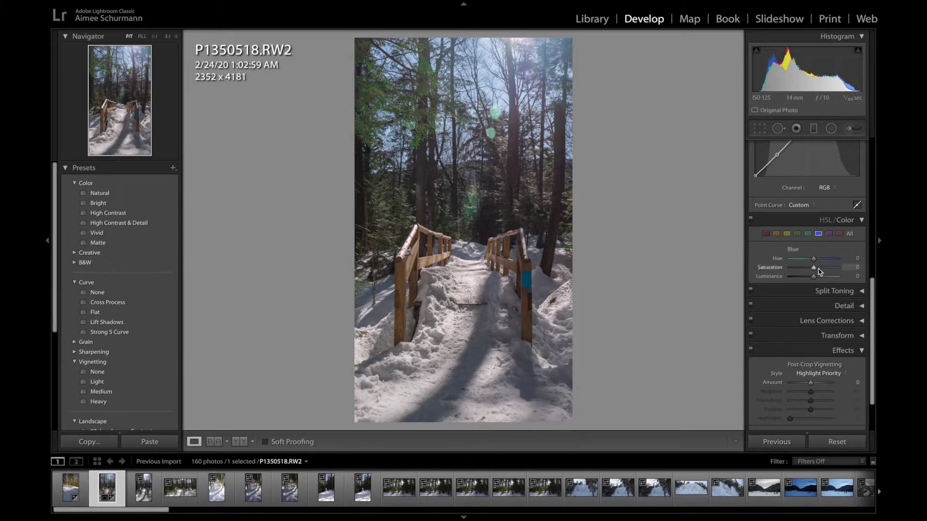
{"action": "left_click_drag", "start_coordinate": [815, 269], "coordinate": [818, 273]}
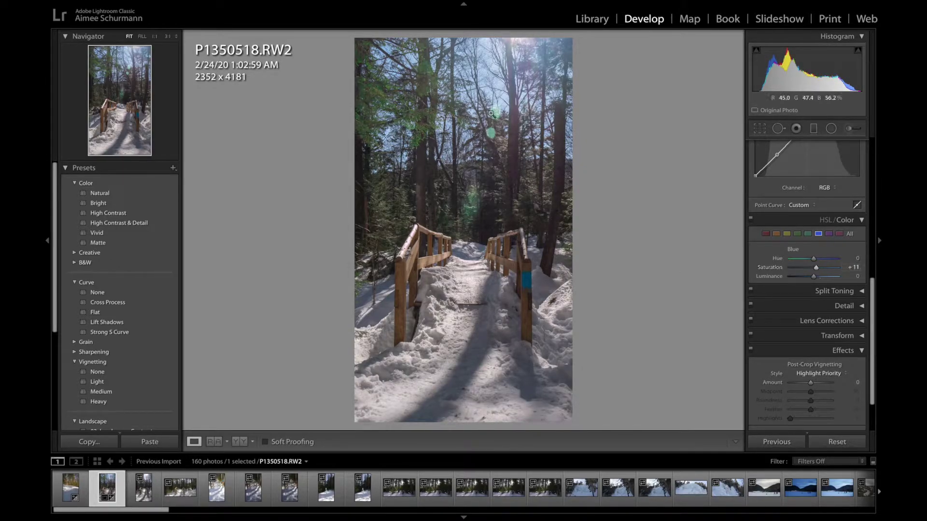
{"action": "left_click_drag", "start_coordinate": [504, 120], "coordinate": [526, 319]}
Step: Set the footbridge photo's overall Saturation to +38 and Vibrance to +10 in the Basic adjustments
{"action": "scroll", "coordinate": [765, 154], "scroll_direction": "up", "scroll_amount": 6}
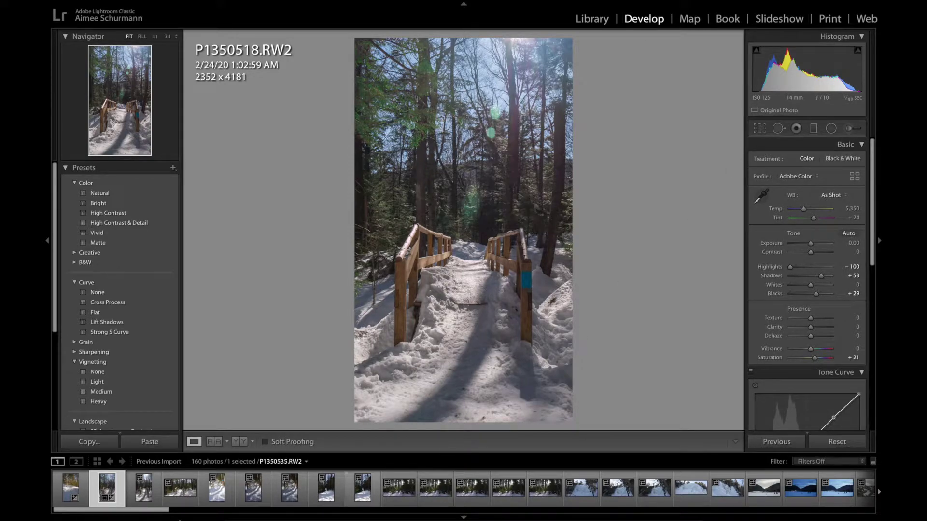
{"action": "left_click", "coordinate": [144, 495]}
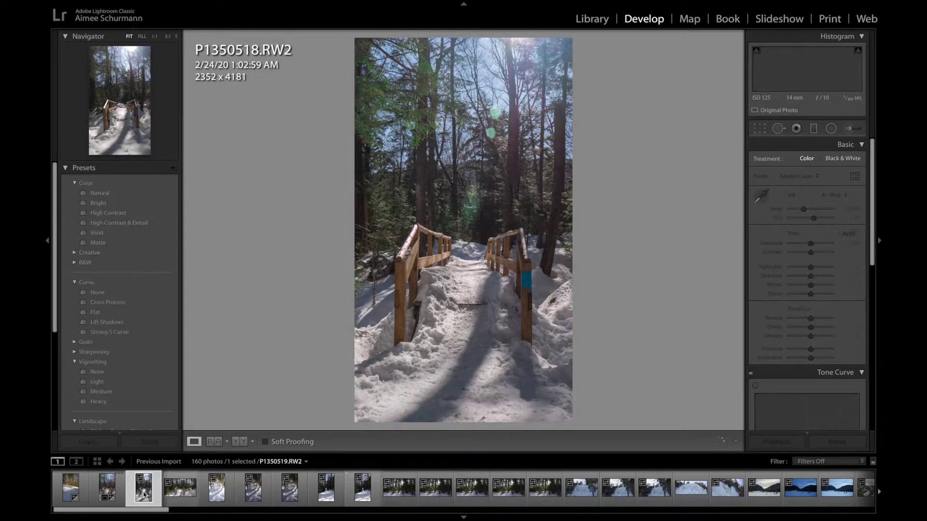
{"action": "left_click", "coordinate": [107, 493]}
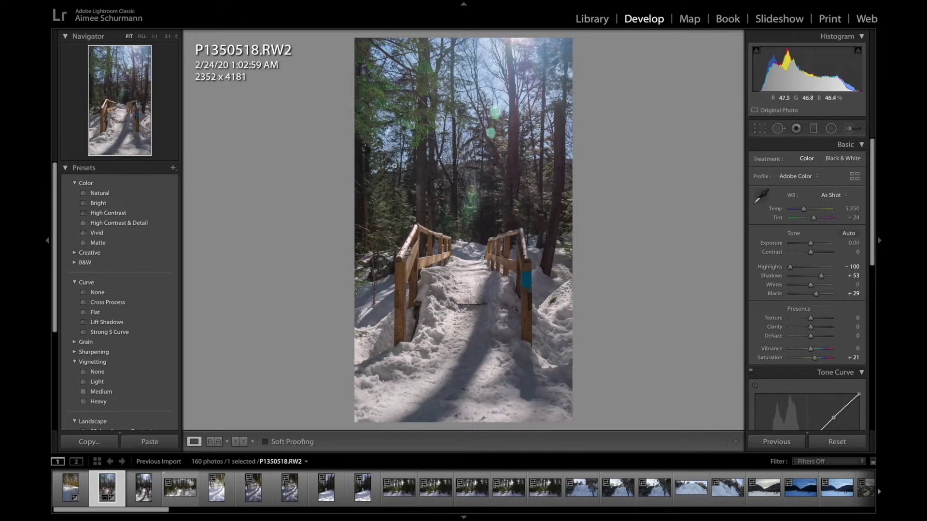
{"action": "left_click_drag", "start_coordinate": [816, 358], "coordinate": [819, 358]}
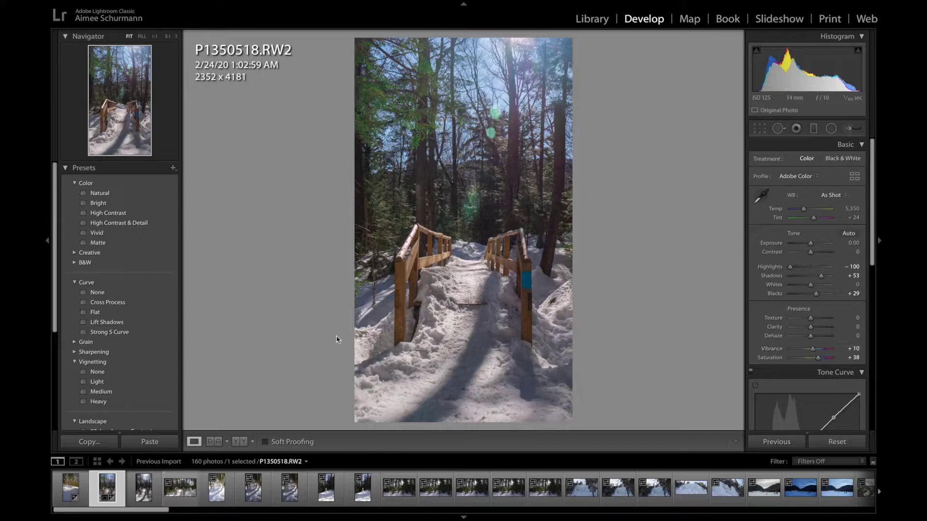
{"action": "left_click", "coordinate": [497, 348]}
{"action": "left_click", "coordinate": [497, 348]}
{"action": "left_click", "coordinate": [425, 164]}
{"action": "left_click", "coordinate": [425, 163]}
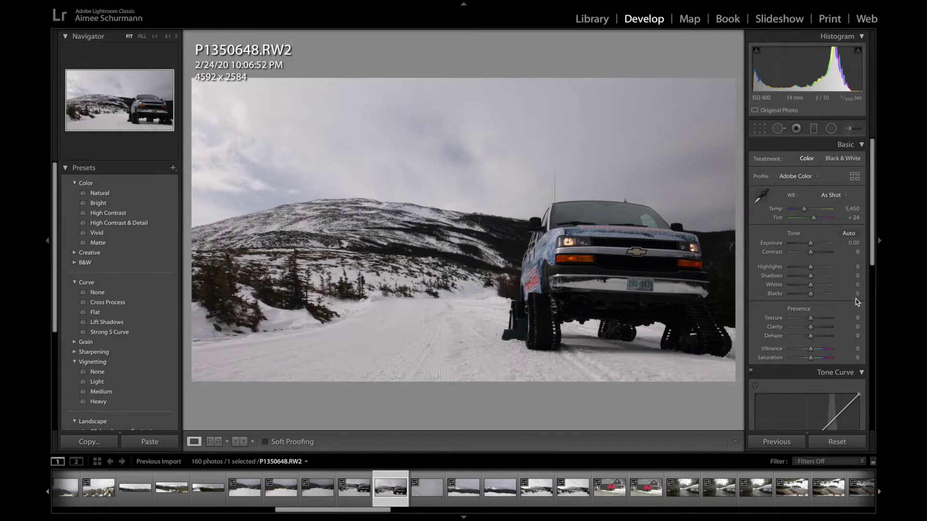
Step: Inspect the dark areas of the tracked van in P1350648.RW2, and set Shadows to +88 and Highlights to −30
{"action": "left_click_drag", "start_coordinate": [557, 335], "coordinate": [545, 318]}
{"action": "left_click", "coordinate": [549, 311]}
{"action": "left_click", "coordinate": [638, 301]}
{"action": "left_click", "coordinate": [642, 263]}
{"action": "left_click", "coordinate": [543, 265]}
{"action": "left_click", "coordinate": [543, 266]}
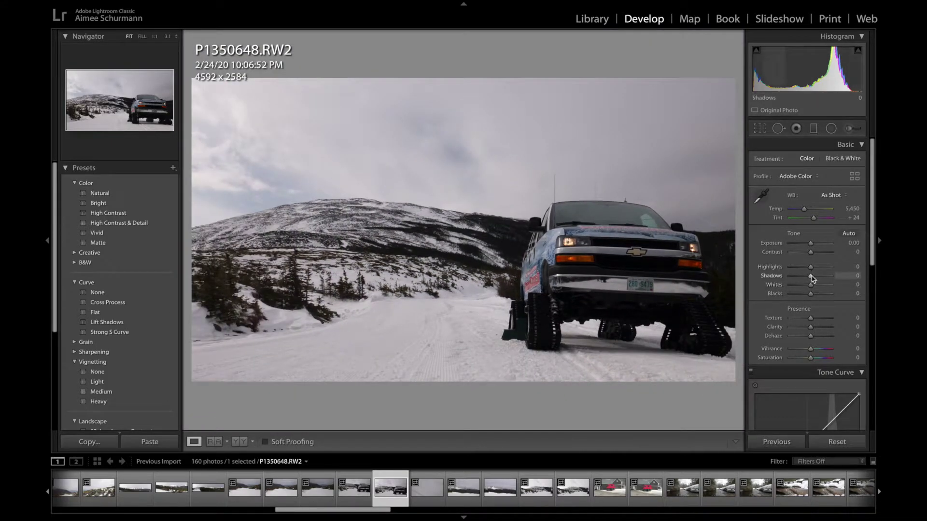
{"action": "left_click_drag", "start_coordinate": [811, 278], "coordinate": [831, 280]}
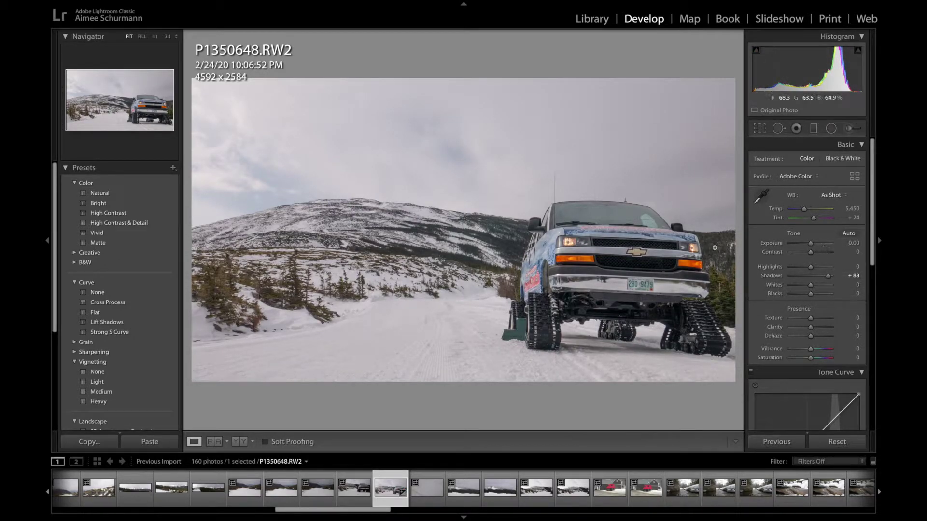
{"action": "mouse_move", "coordinate": [809, 272]}
{"action": "left_mouse_down"}
{"action": "mouse_move", "coordinate": [793, 273]}
{"action": "mouse_move", "coordinate": [805, 276]}
{"action": "left_mouse_up"}
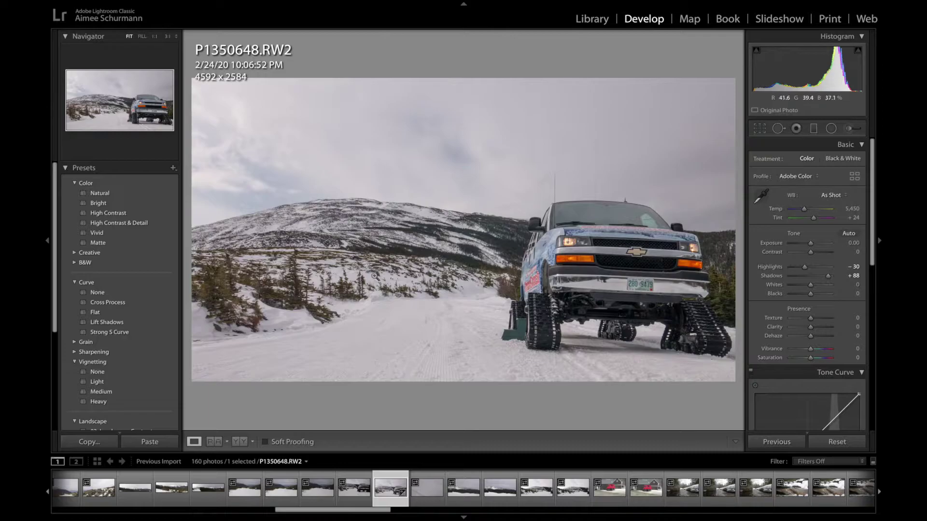
{"action": "left_click_drag", "start_coordinate": [245, 145], "coordinate": [263, 288]}
Step: Paint an Adjustment Brush mask over the whole sky with brush size 13.0, Exposure 1.00 and Shadows 100
{"action": "left_click", "coordinate": [852, 128]}
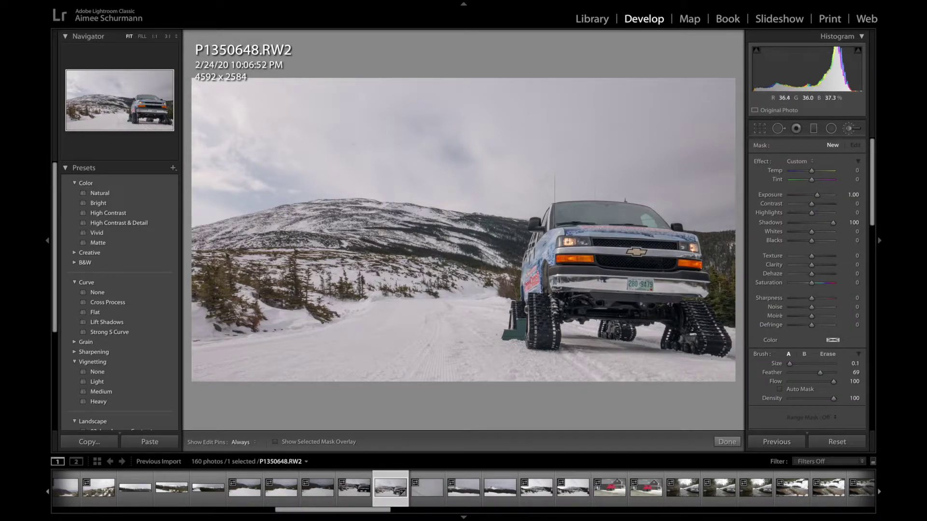
{"action": "scroll", "coordinate": [355, 231], "scroll_direction": "up", "scroll_amount": 3}
{"action": "mouse_move", "coordinate": [197, 92]}
{"action": "left_mouse_down"}
{"action": "mouse_move", "coordinate": [325, 98]}
{"action": "mouse_move", "coordinate": [668, 78]}
{"action": "mouse_move", "coordinate": [729, 89]}
{"action": "mouse_move", "coordinate": [725, 209]}
{"action": "mouse_move", "coordinate": [639, 180]}
{"action": "mouse_move", "coordinate": [502, 189]}
{"action": "mouse_move", "coordinate": [290, 178]}
{"action": "mouse_move", "coordinate": [196, 194]}
{"action": "mouse_move", "coordinate": [152, 169]}
{"action": "mouse_move", "coordinate": [563, 145]}
{"action": "mouse_move", "coordinate": [191, 131]}
{"action": "mouse_move", "coordinate": [247, 123]}
{"action": "mouse_move", "coordinate": [709, 112]}
{"action": "mouse_move", "coordinate": [610, 169]}
{"action": "left_mouse_up"}
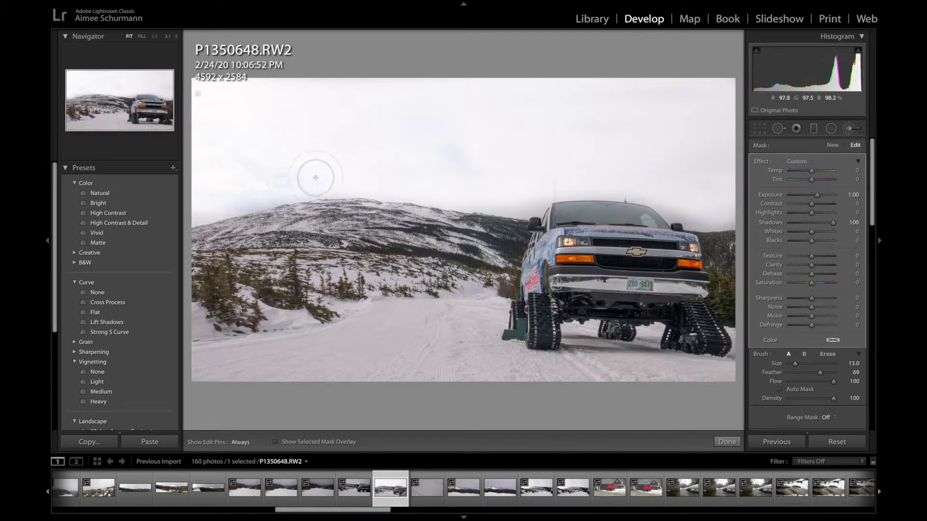
{"action": "key", "text": "h"}
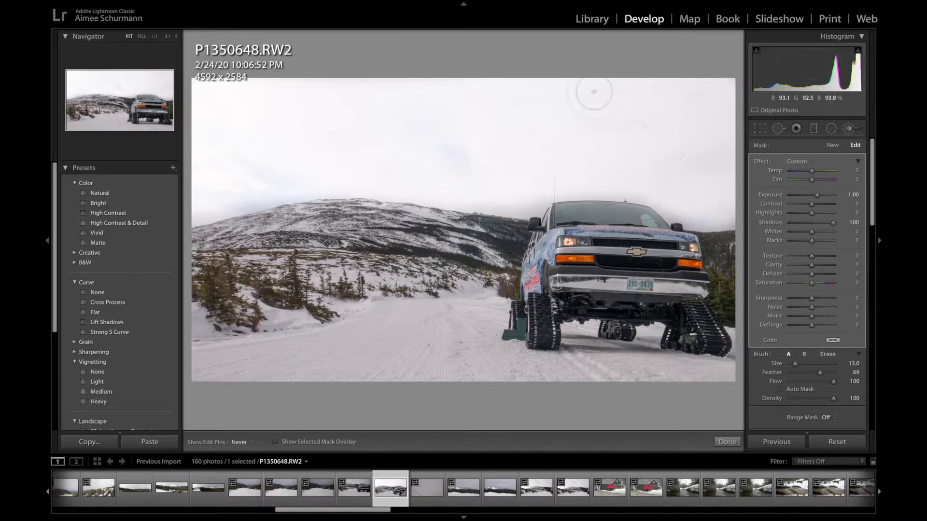
{"action": "key", "text": "h"}
Step: Set the sky mask's Exposure to 0.83 and Shadows to −43
{"action": "mouse_move", "coordinate": [833, 225]}
{"action": "left_mouse_down"}
{"action": "mouse_move", "coordinate": [783, 226]}
{"action": "mouse_move", "coordinate": [811, 226]}
{"action": "mouse_move", "coordinate": [799, 226]}
{"action": "left_mouse_up"}
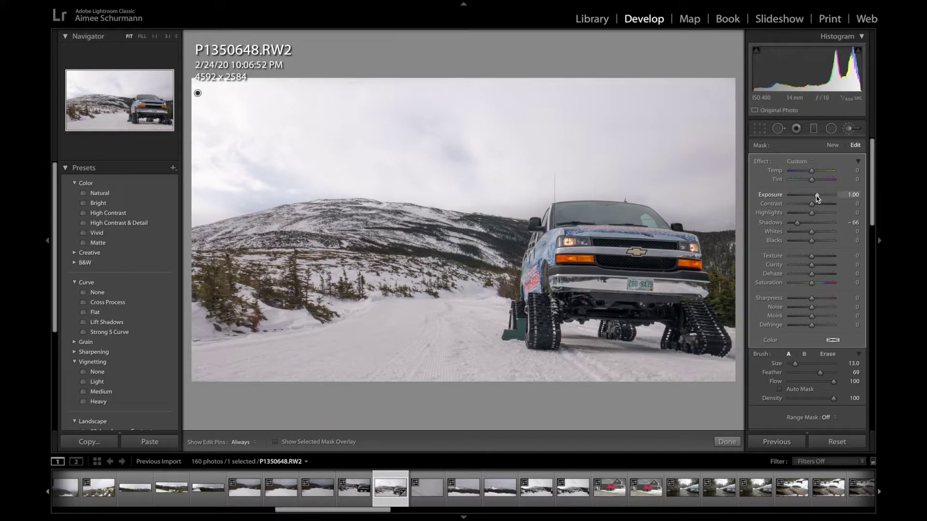
{"action": "mouse_move", "coordinate": [817, 198]}
{"action": "left_mouse_down"}
{"action": "mouse_move", "coordinate": [761, 196]}
{"action": "mouse_move", "coordinate": [824, 197]}
{"action": "mouse_move", "coordinate": [812, 198]}
{"action": "left_mouse_up"}
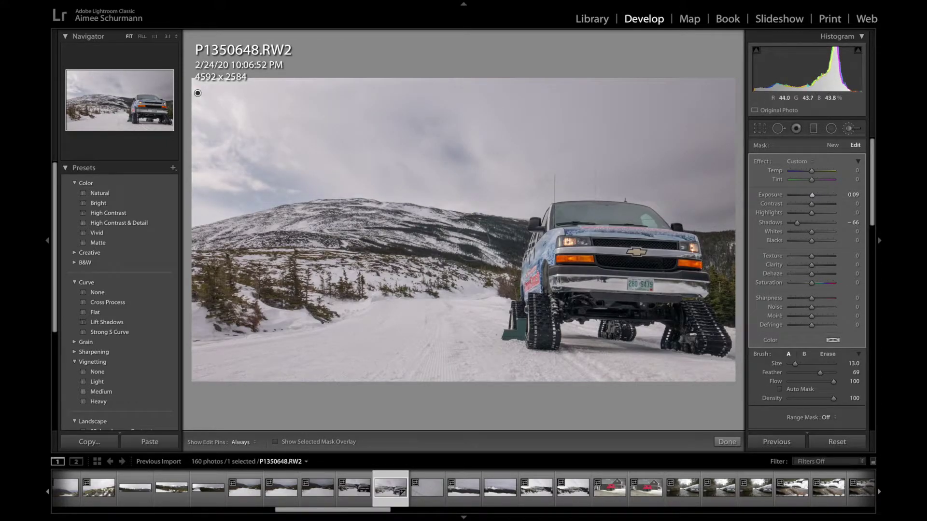
{"action": "scroll", "coordinate": [840, 338], "scroll_direction": "down", "scroll_amount": 1}
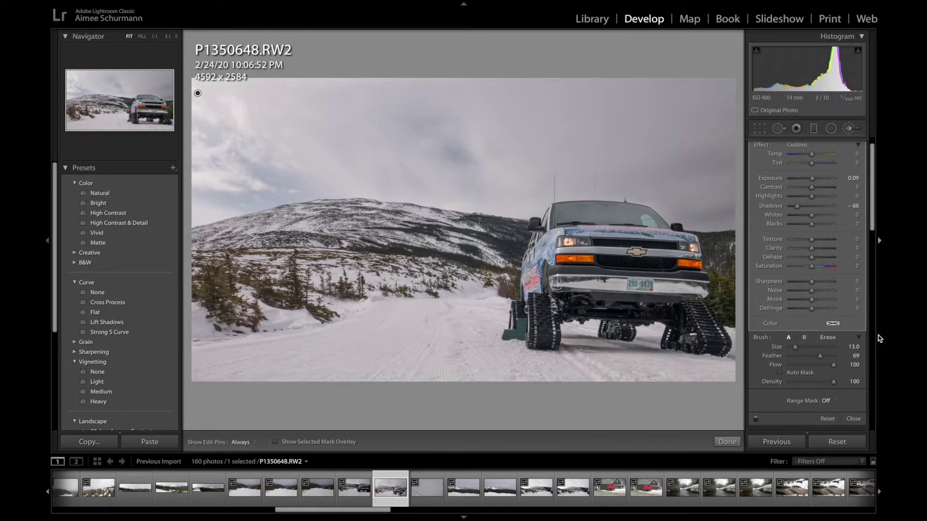
{"action": "scroll", "coordinate": [848, 244], "scroll_direction": "up", "scroll_amount": 1}
{"action": "left_click_drag", "start_coordinate": [812, 196], "coordinate": [808, 224]}
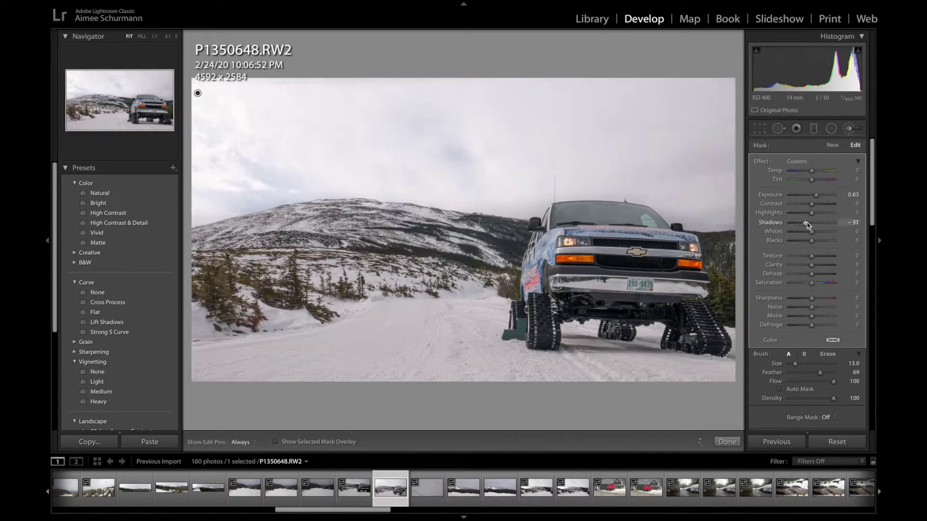
Step: Set the sky mask's Texture to 40 and Clarity to 65
{"action": "scroll", "coordinate": [807, 223], "scroll_direction": "down", "scroll_amount": 5}
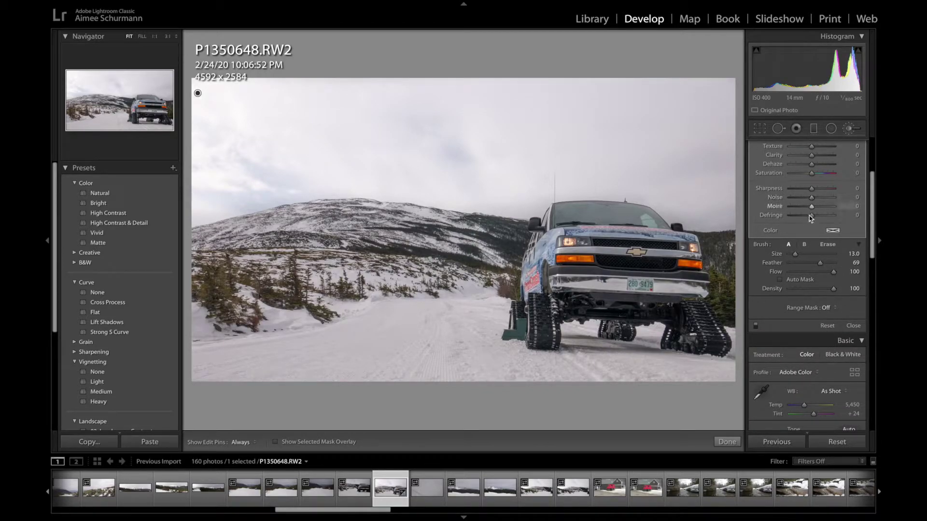
{"action": "scroll", "coordinate": [814, 254], "scroll_direction": "up", "scroll_amount": 2}
{"action": "mouse_move", "coordinate": [813, 196]}
{"action": "left_mouse_down"}
{"action": "mouse_move", "coordinate": [839, 201]}
{"action": "mouse_move", "coordinate": [825, 201]}
{"action": "left_mouse_up"}
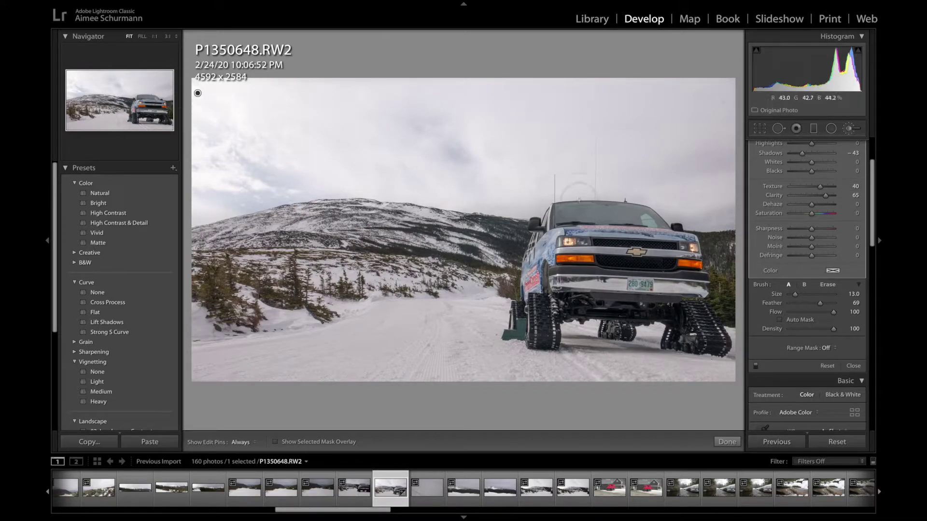
Step: Set the sky mask's Highlights to −35 and Exposure to 1.29, and check the sky with the edit pin hidden
{"action": "scroll", "coordinate": [796, 261], "scroll_direction": "up", "scroll_amount": 3}
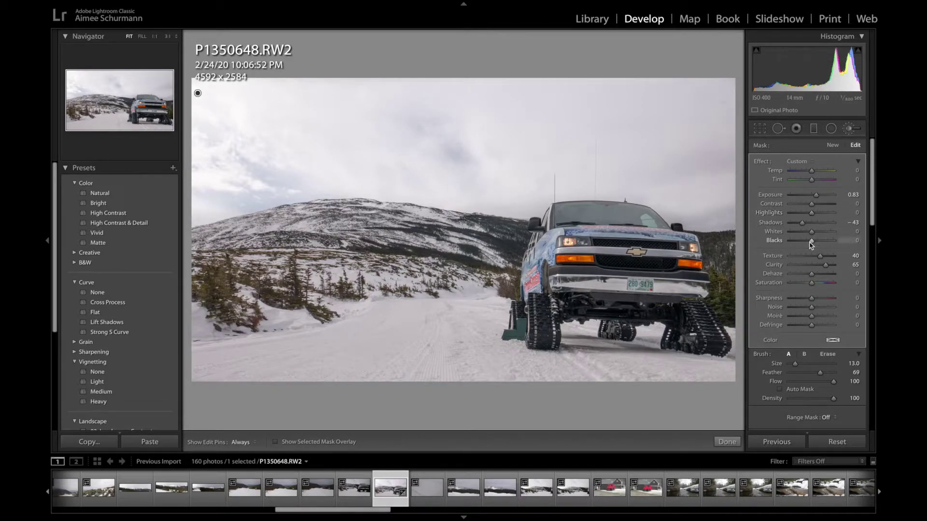
{"action": "left_click_drag", "start_coordinate": [812, 213], "coordinate": [818, 195]}
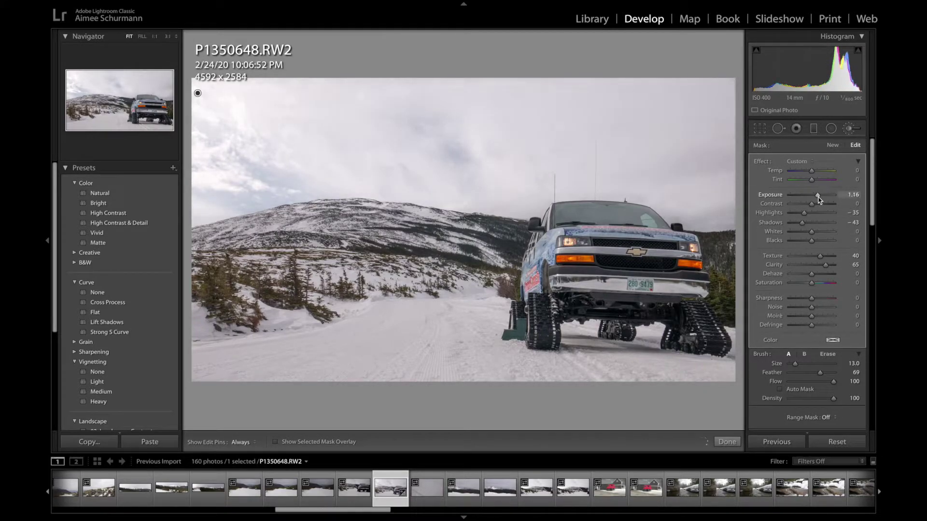
{"action": "key", "text": "h"}
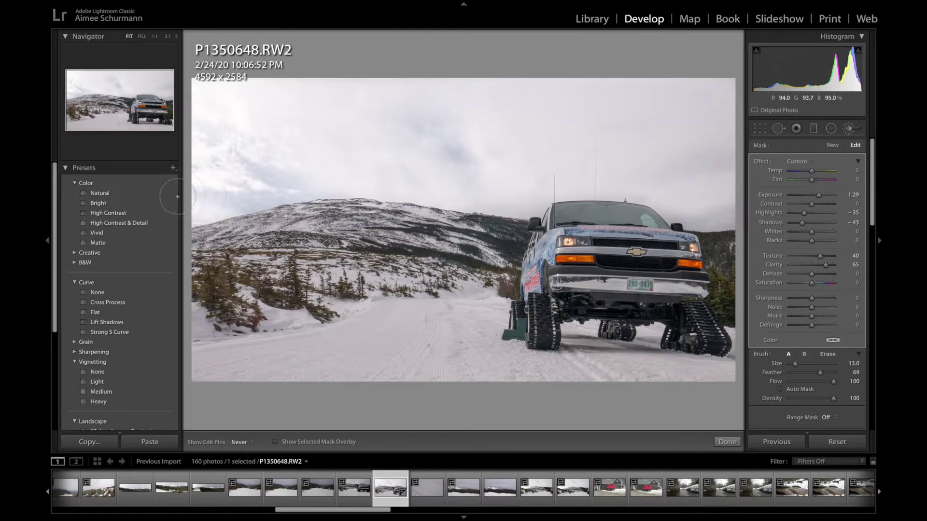
{"action": "key", "text": "h"}
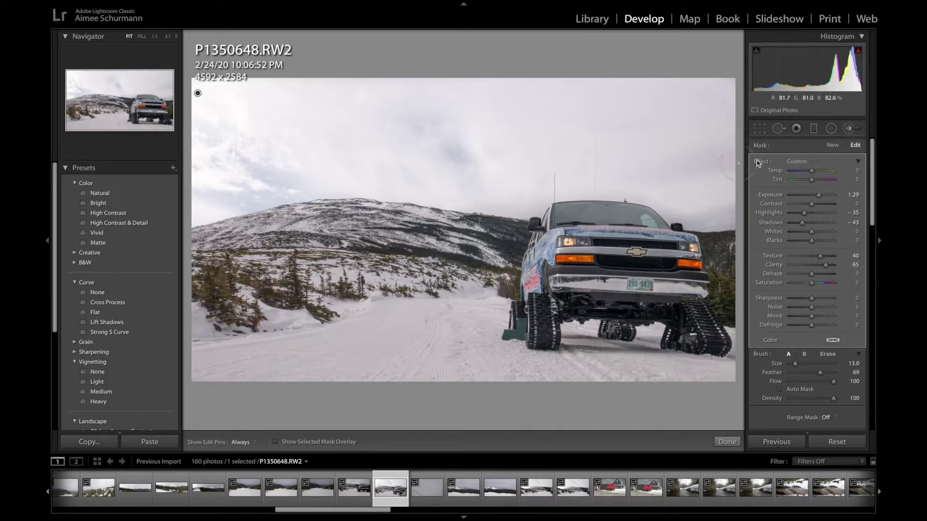
Step: Close the Adjustment Brush and inspect the brushed sky around the van's roof and antennas up close
{"action": "left_click", "coordinate": [850, 130]}
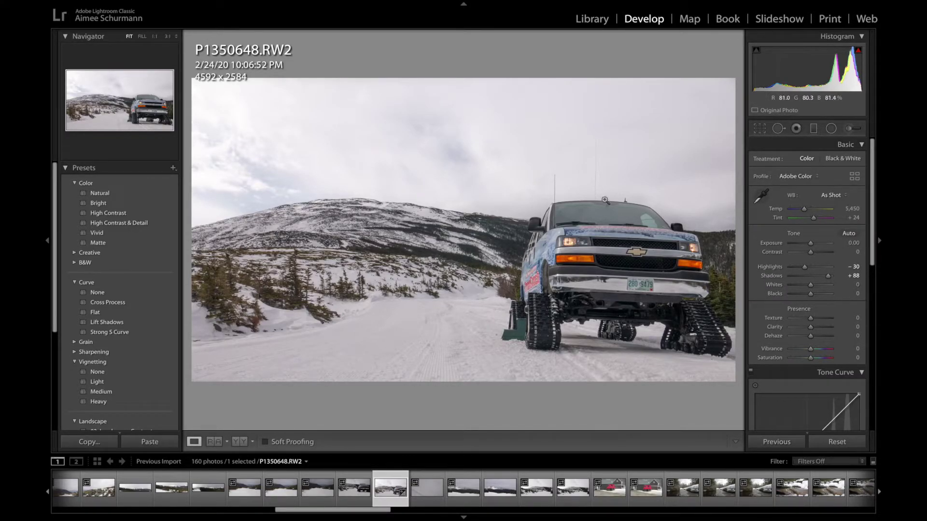
{"action": "left_click_drag", "start_coordinate": [331, 189], "coordinate": [512, 189]}
{"action": "left_click_drag", "start_coordinate": [574, 229], "coordinate": [292, 273]}
{"action": "left_click_drag", "start_coordinate": [459, 242], "coordinate": [263, 239]}
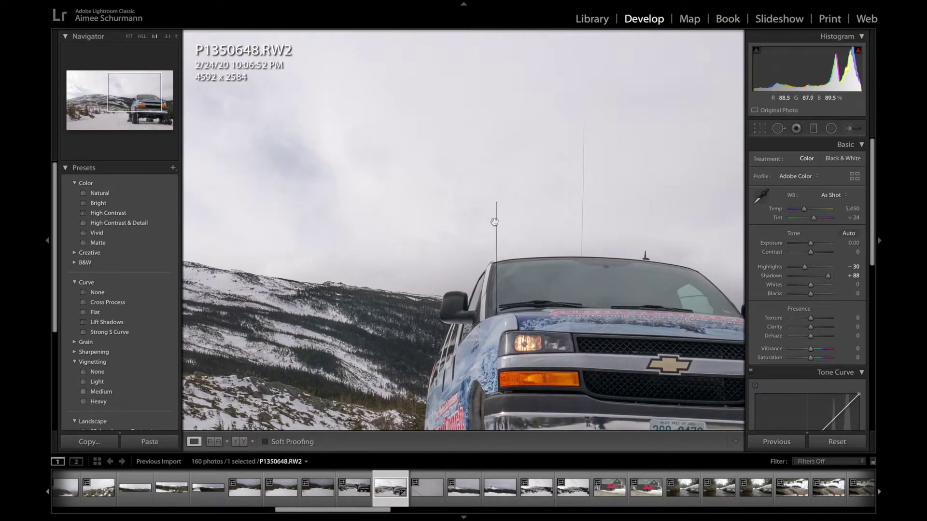
{"action": "left_click_drag", "start_coordinate": [489, 220], "coordinate": [218, 195]}
{"action": "left_click", "coordinate": [407, 214]}
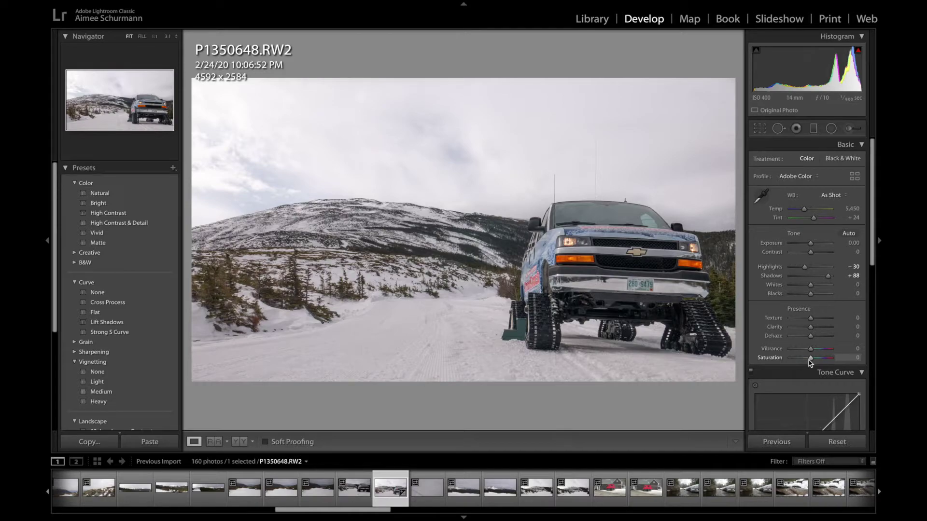
Step: Set the van photo's overall Saturation to +34, checking the trees and the van's front up close
{"action": "left_click_drag", "start_coordinate": [809, 359], "coordinate": [824, 360]}
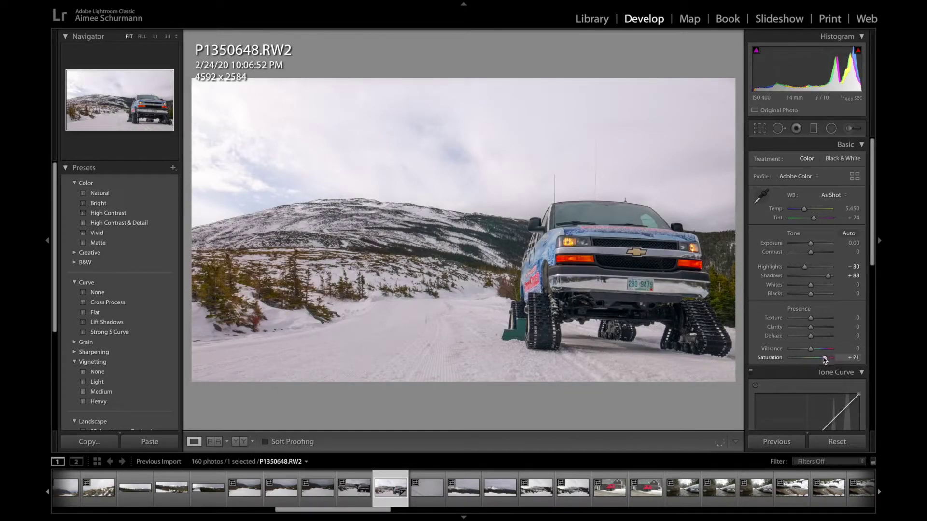
{"action": "left_click", "coordinate": [247, 294]}
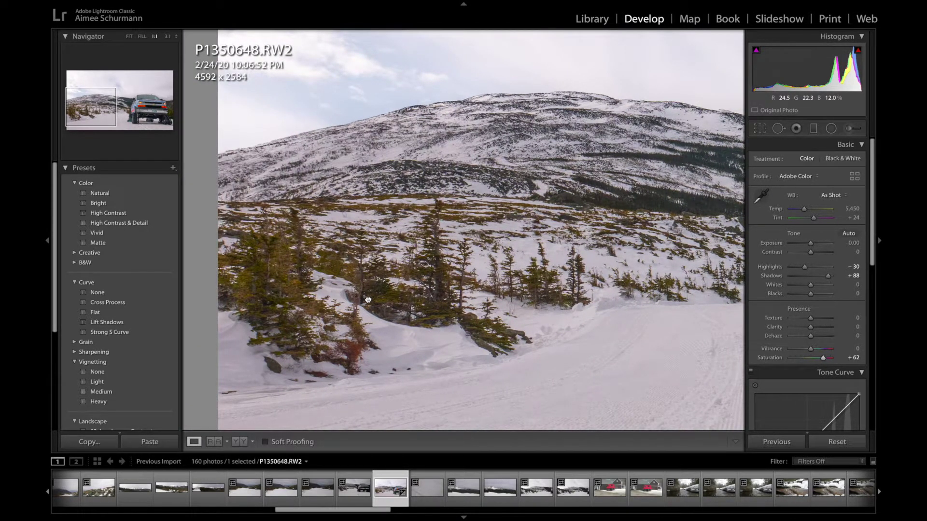
{"action": "left_click_drag", "start_coordinate": [368, 300], "coordinate": [359, 299]}
{"action": "left_click_drag", "start_coordinate": [482, 309], "coordinate": [388, 310]}
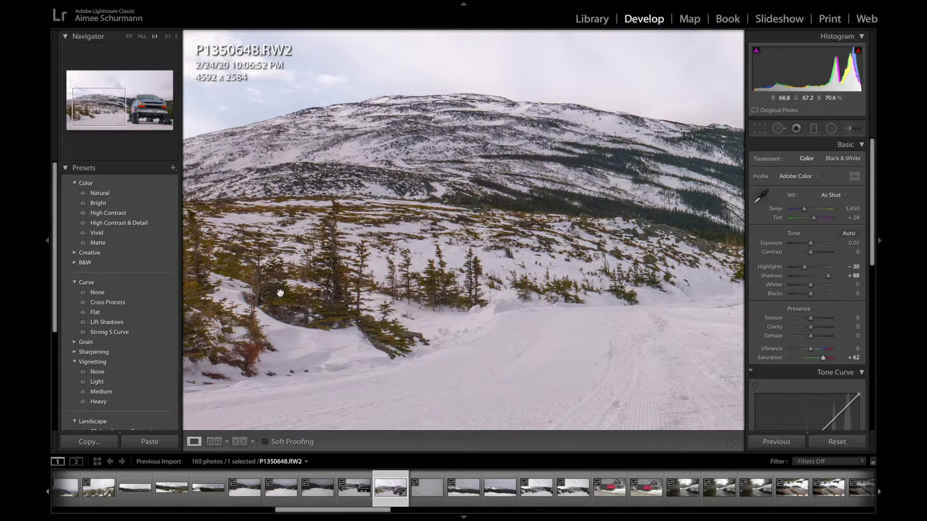
{"action": "left_click", "coordinate": [319, 299]}
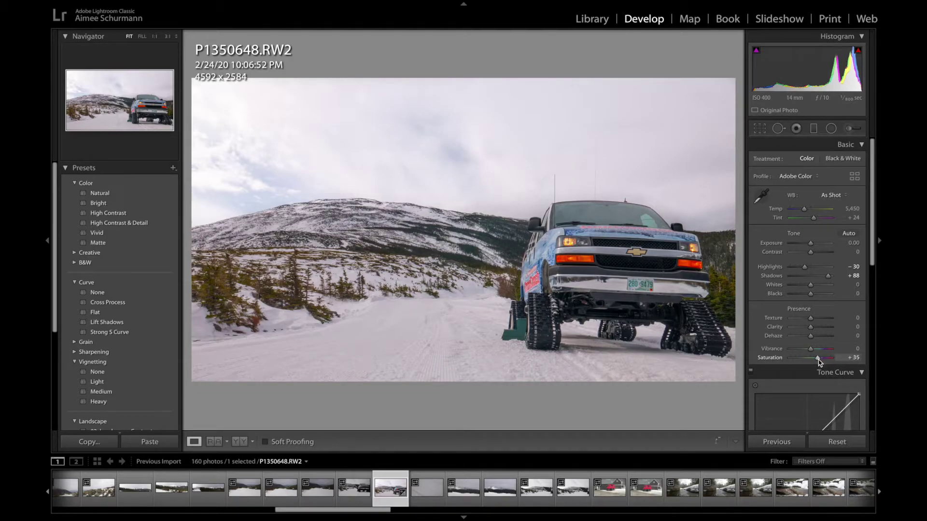
{"action": "left_click", "coordinate": [564, 272]}
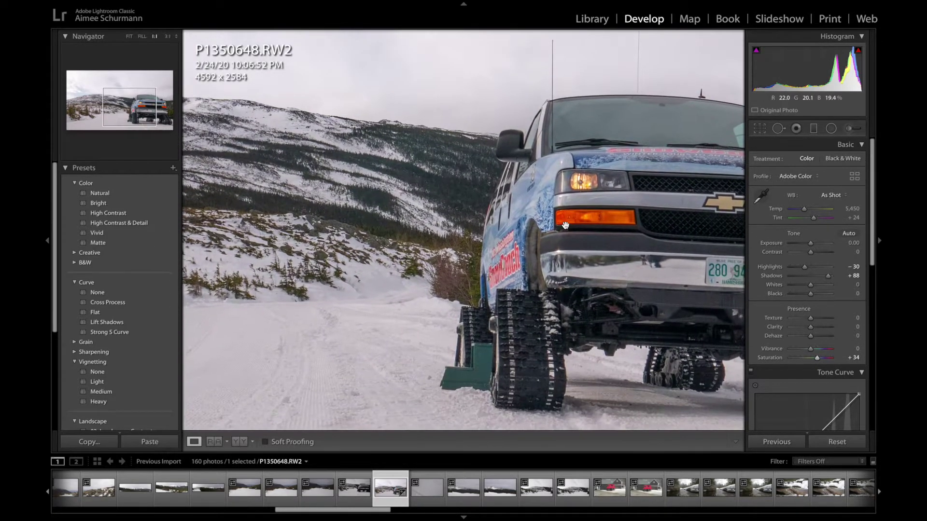
{"action": "left_click", "coordinate": [539, 336]}
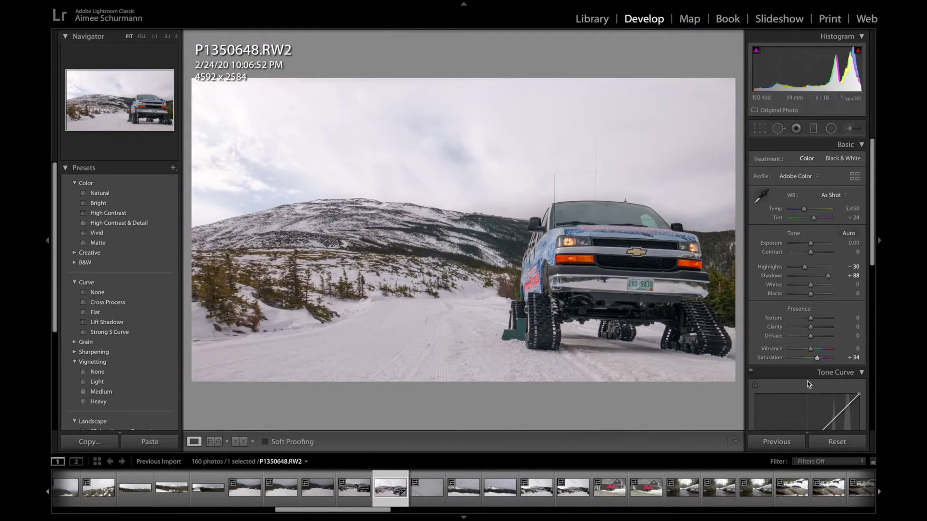
{"action": "scroll", "coordinate": [806, 381], "scroll_direction": "down", "scroll_amount": 2}
{"action": "scroll", "coordinate": [807, 382], "scroll_direction": "down", "scroll_amount": 1}
{"action": "left_click", "coordinate": [519, 333]}
{"action": "left_click", "coordinate": [519, 333]}
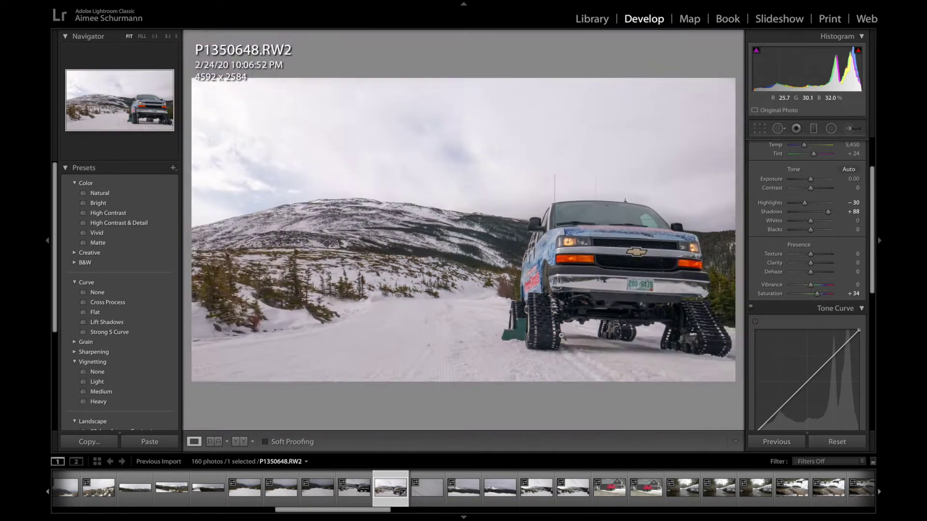
{"action": "scroll", "coordinate": [857, 370], "scroll_direction": "down", "scroll_amount": 2}
{"action": "scroll", "coordinate": [837, 345], "scroll_direction": "up", "scroll_amount": 5}
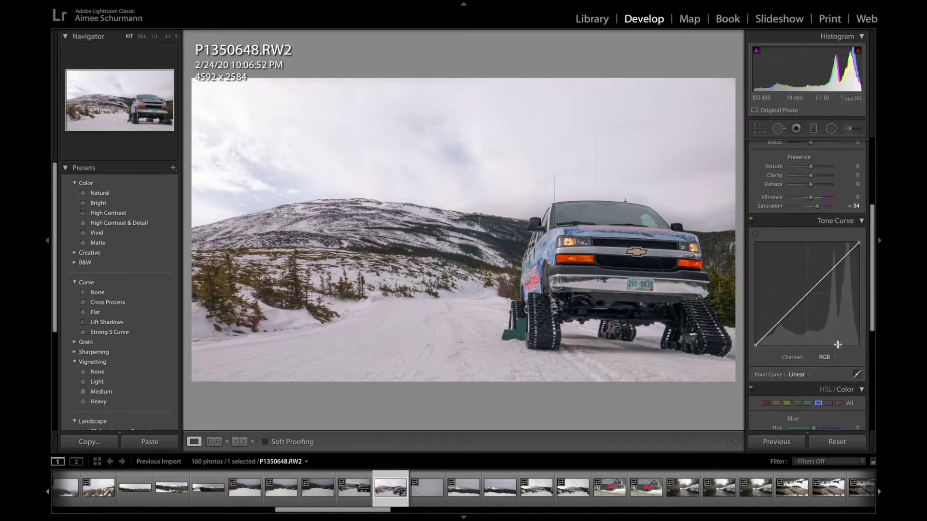
Step: Set the van photo's Exposure to +0.15 and its green Hue to −1, checking the trees up close
{"action": "left_click_drag", "start_coordinate": [811, 244], "coordinate": [812, 244]}
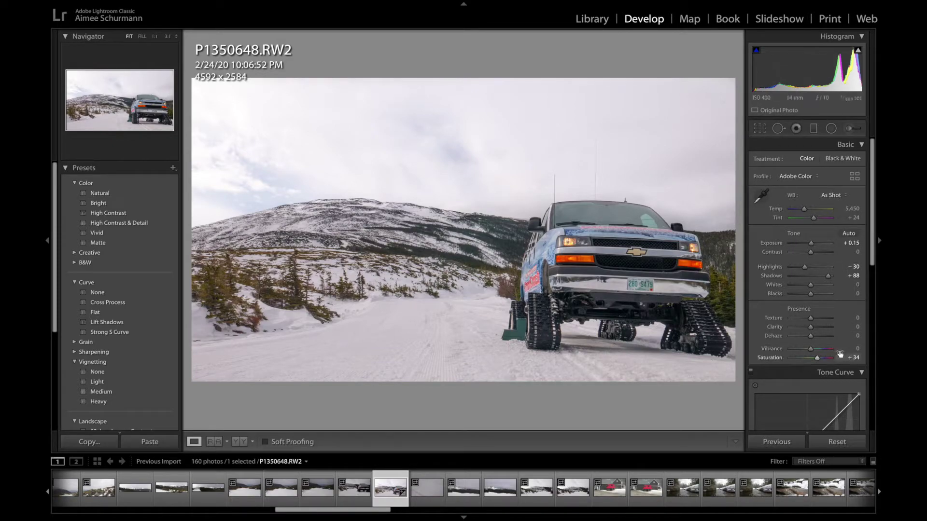
{"action": "scroll", "coordinate": [840, 354], "scroll_direction": "down", "scroll_amount": 10}
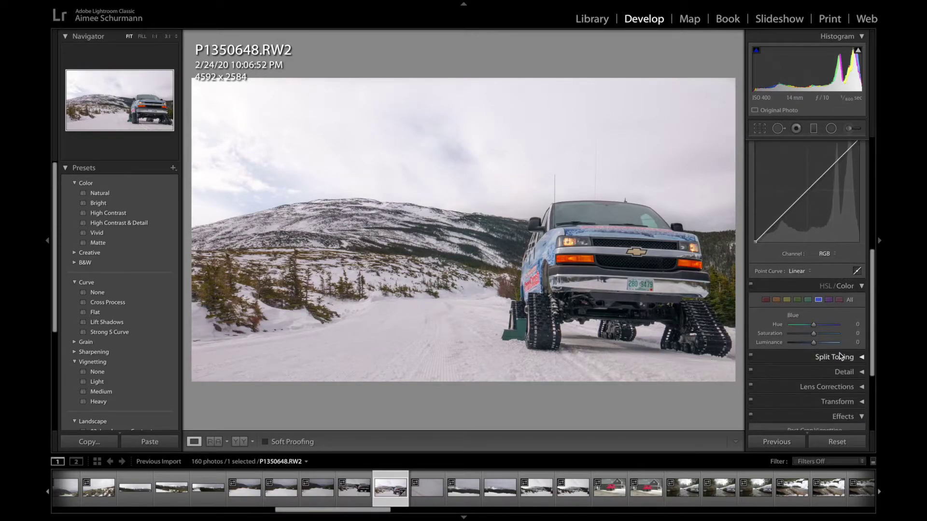
{"action": "left_click", "coordinate": [798, 300]}
{"action": "left_click", "coordinate": [232, 292]}
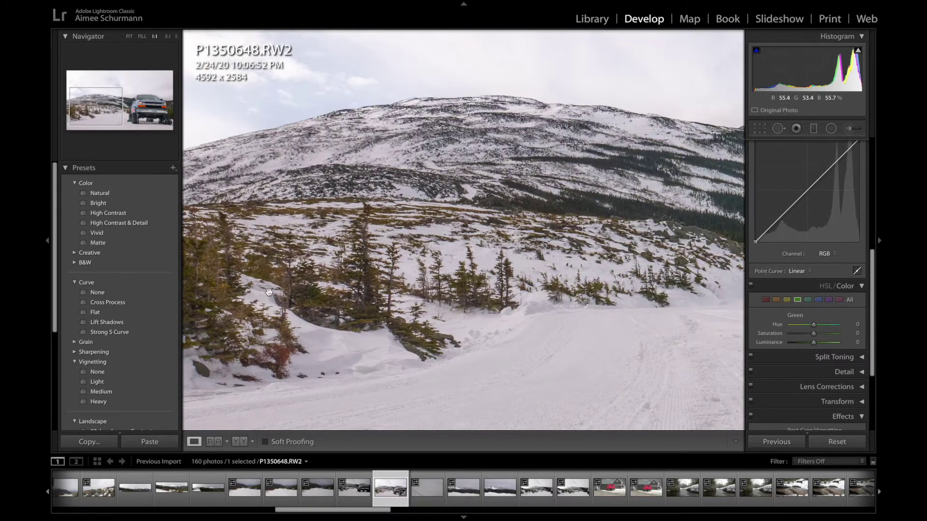
{"action": "left_click_drag", "start_coordinate": [269, 293], "coordinate": [381, 318]}
{"action": "left_click_drag", "start_coordinate": [814, 324], "coordinate": [787, 339]}
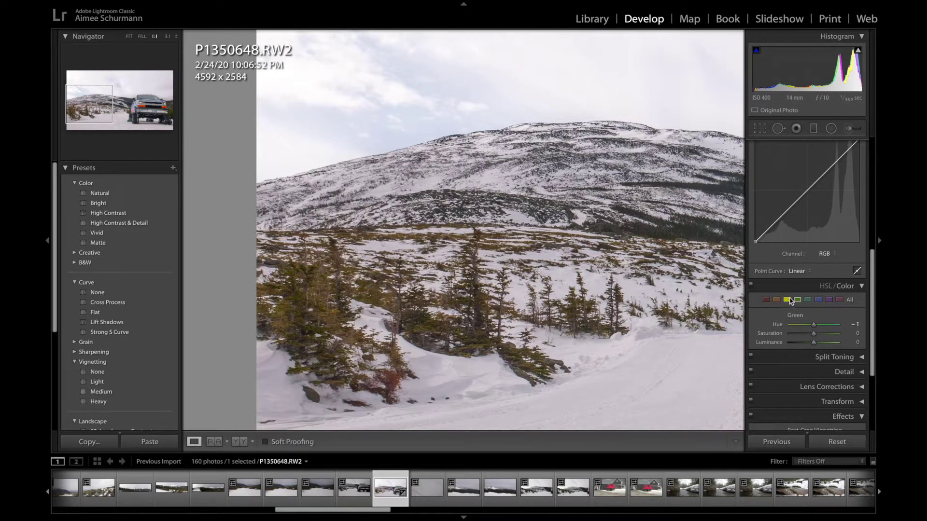
Step: Set the van photo's yellow Hue to +88 and yellow Saturation to +14, viewing the trees in the full frame
{"action": "left_click_drag", "start_coordinate": [814, 324], "coordinate": [883, 323]}
{"action": "left_click", "coordinate": [449, 285]}
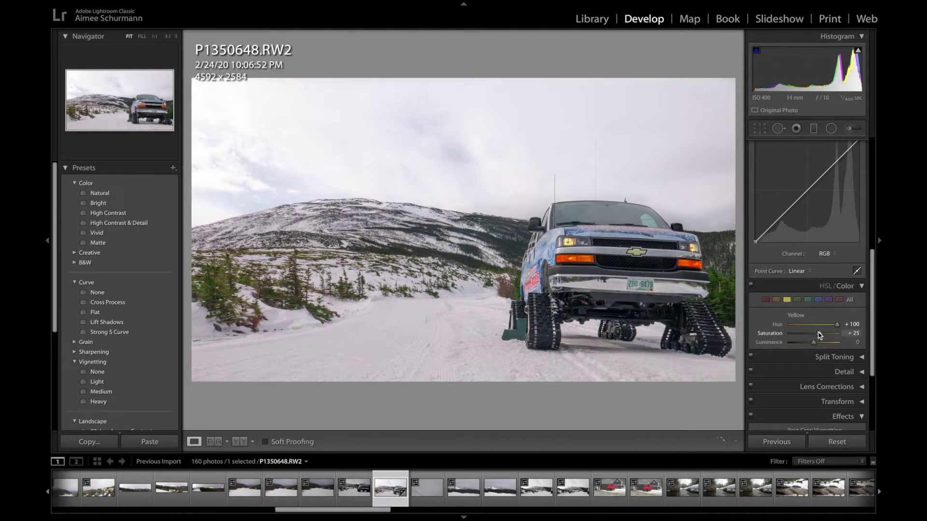
{"action": "left_click_drag", "start_coordinate": [817, 336], "coordinate": [816, 337]}
Step: Show the color adjustments for all channels and inspect the green plow and the track beside the van up close
{"action": "left_click", "coordinate": [776, 299]}
{"action": "left_click", "coordinate": [509, 328]}
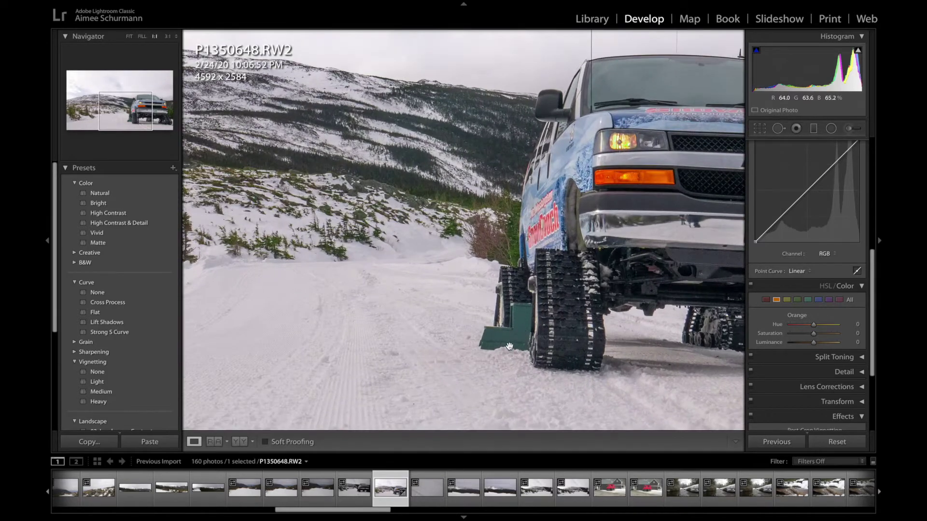
{"action": "left_click_drag", "start_coordinate": [511, 347], "coordinate": [494, 340]}
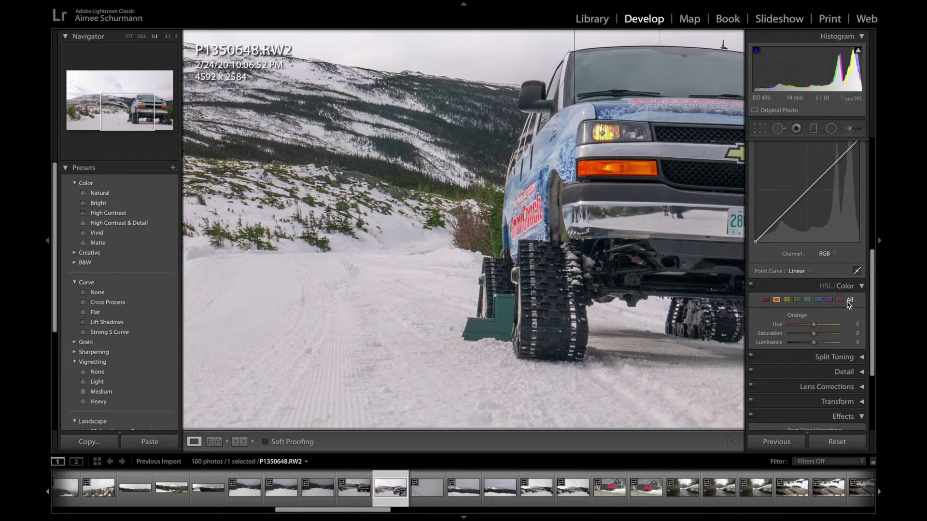
{"action": "left_click", "coordinate": [850, 300]}
{"action": "scroll", "coordinate": [869, 305], "scroll_direction": "down", "scroll_amount": 1}
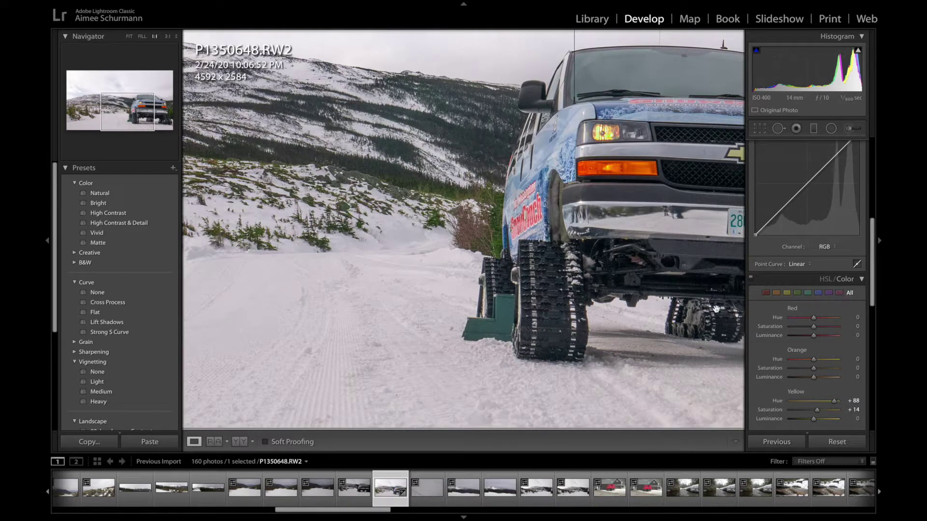
{"action": "left_click", "coordinate": [544, 292]}
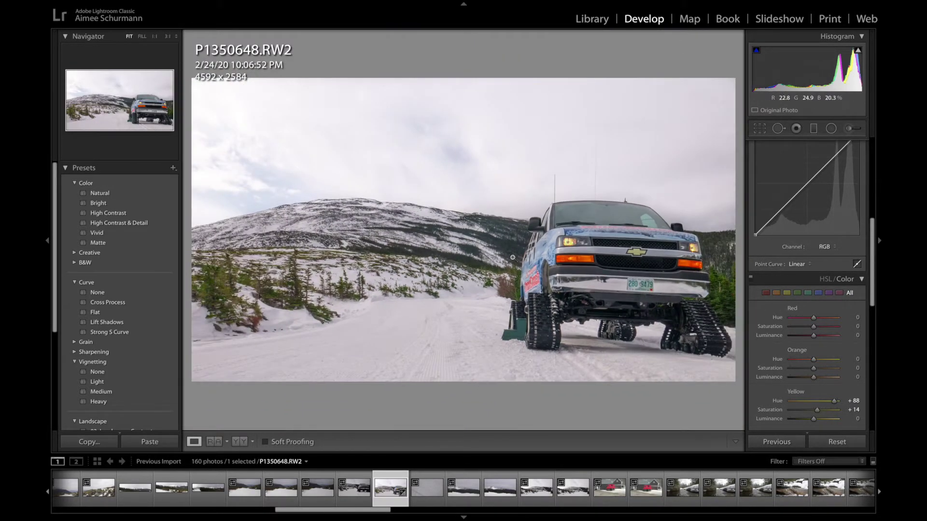
{"action": "scroll", "coordinate": [853, 300], "scroll_direction": "down", "scroll_amount": 5}
{"action": "left_click", "coordinate": [519, 317]}
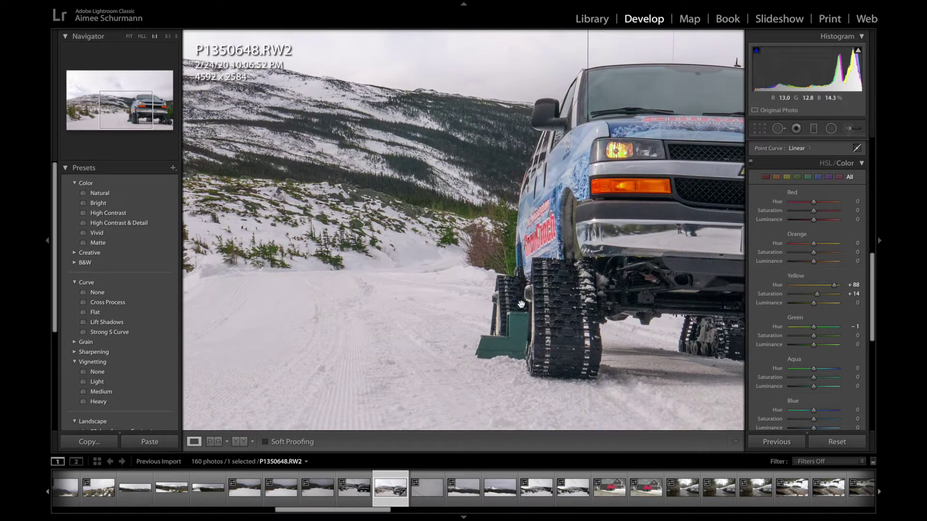
{"action": "left_click", "coordinate": [524, 311]}
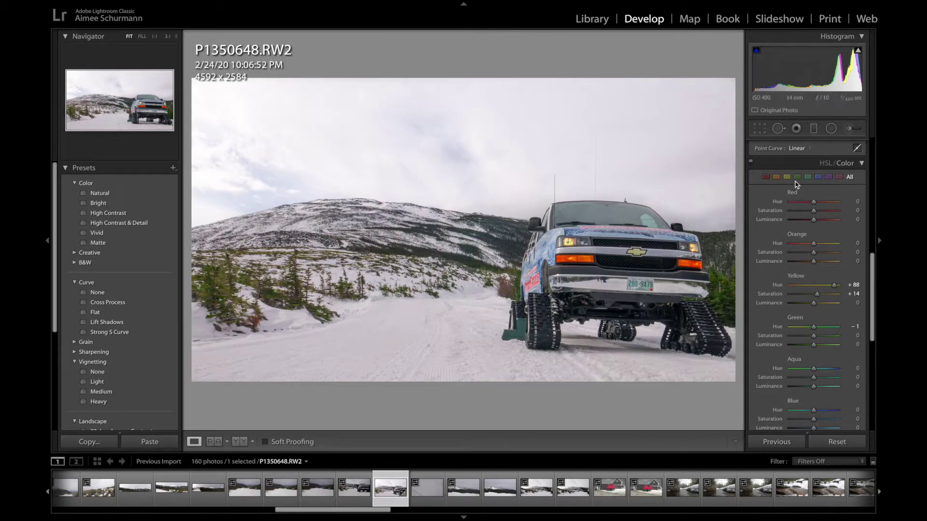
Step: Set the van photo's Noise Reduction Luminance to 3 and its Detail to 59, inspecting the tracks and snow up close
{"action": "scroll", "coordinate": [783, 294], "scroll_direction": "down", "scroll_amount": 10}
{"action": "scroll", "coordinate": [802, 318], "scroll_direction": "up", "scroll_amount": 10}
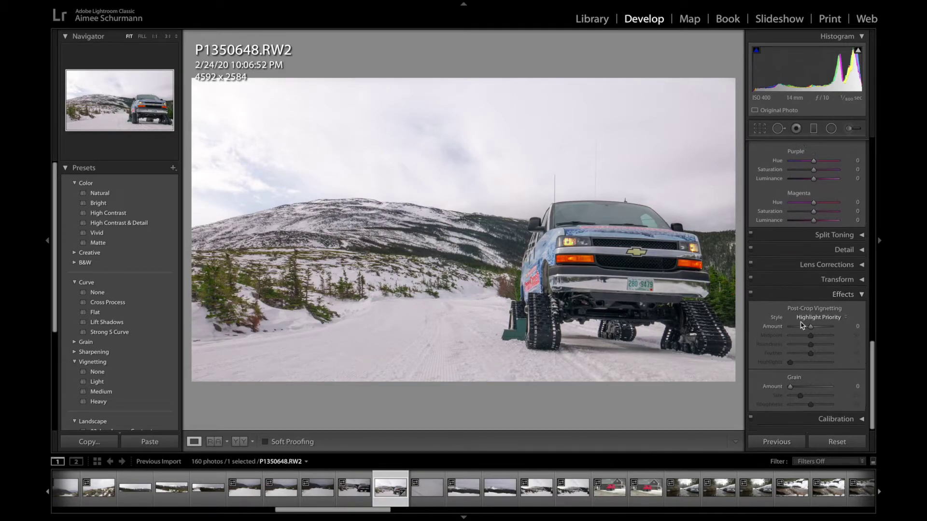
{"action": "scroll", "coordinate": [802, 325], "scroll_direction": "up", "scroll_amount": 2}
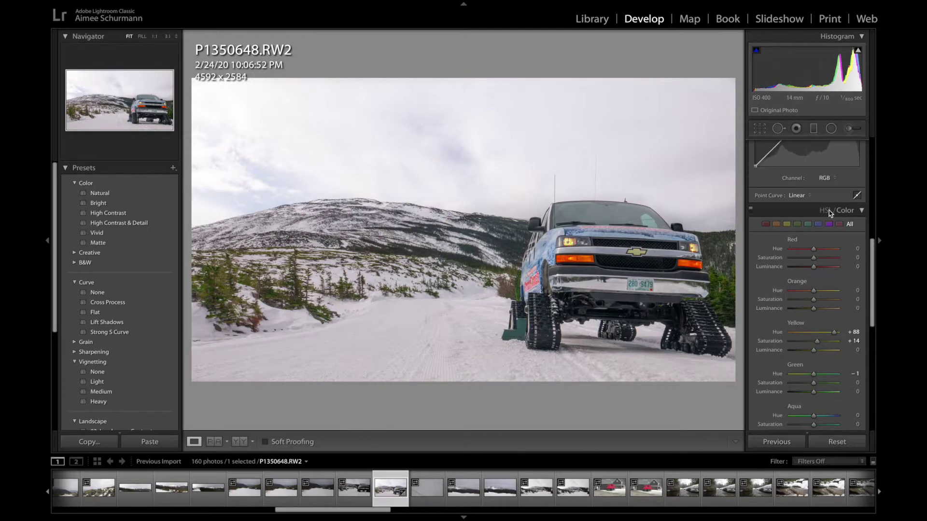
{"action": "left_click", "coordinate": [842, 213]}
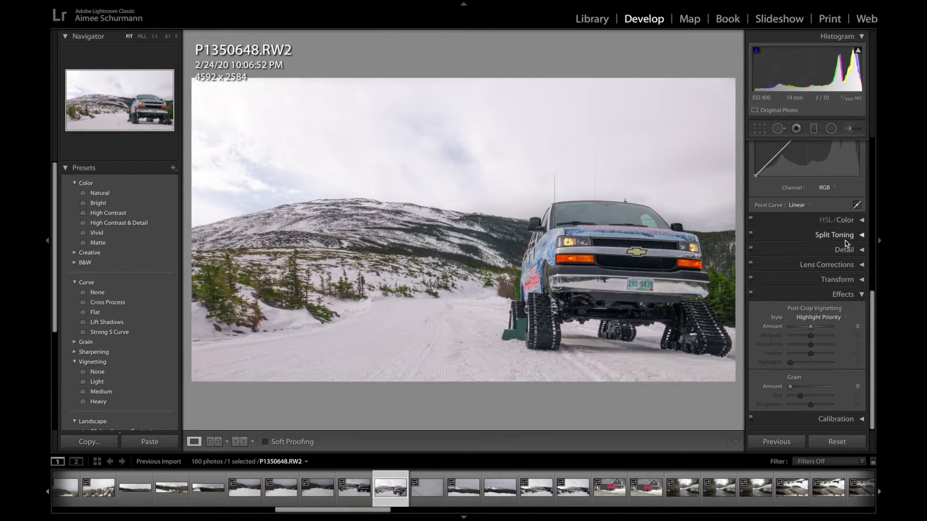
{"action": "left_click", "coordinate": [844, 250]}
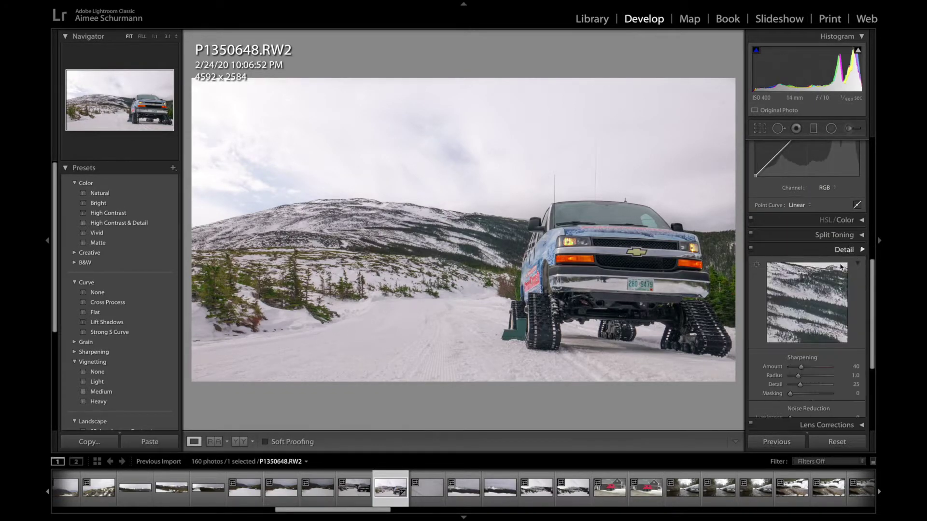
{"action": "scroll", "coordinate": [804, 313], "scroll_direction": "down", "scroll_amount": 3}
{"action": "left_click_drag", "start_coordinate": [794, 351], "coordinate": [811, 358]}
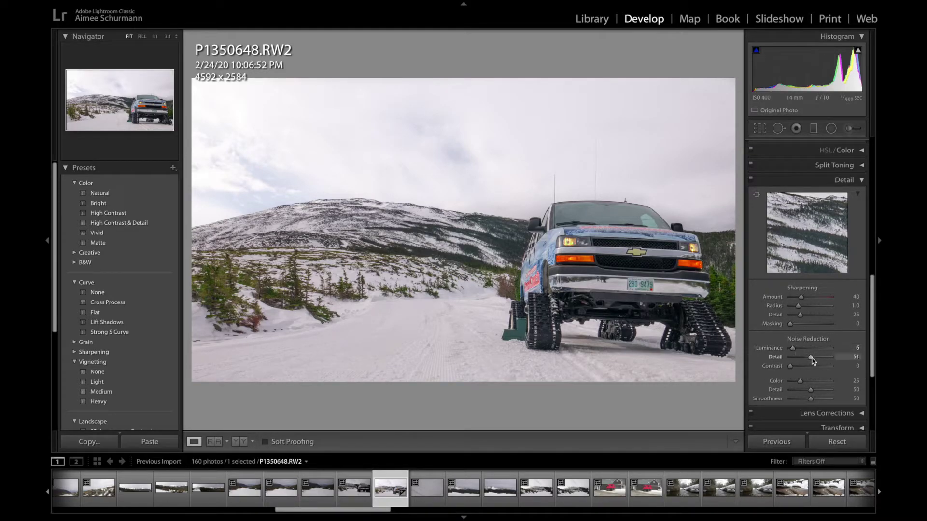
{"action": "left_click", "coordinate": [538, 320]}
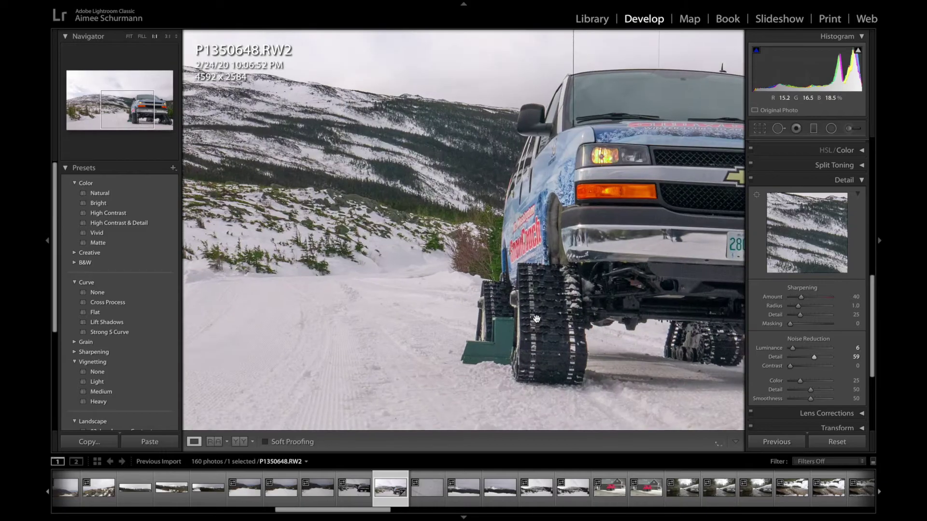
{"action": "left_click", "coordinate": [599, 339]}
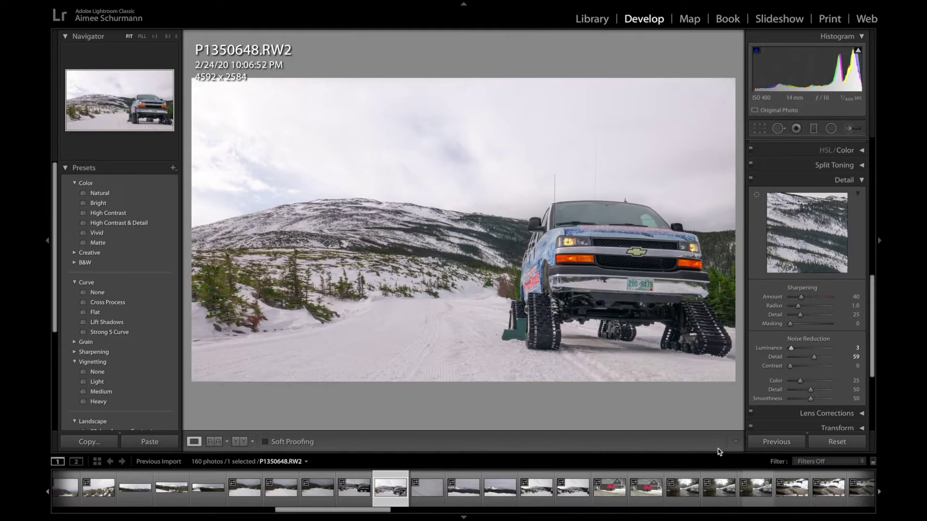
{"action": "left_click", "coordinate": [562, 303]}
{"action": "left_click_drag", "start_coordinate": [526, 324], "coordinate": [561, 304]}
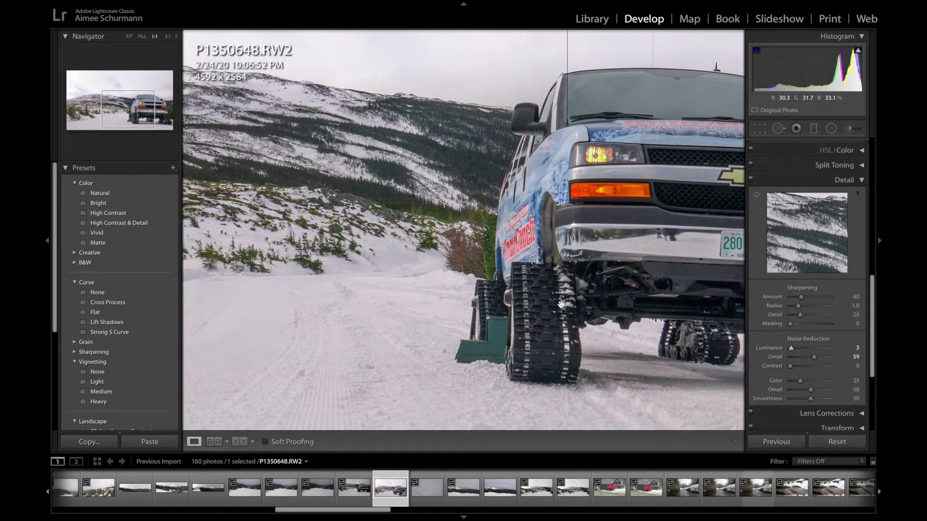
{"action": "left_click", "coordinate": [561, 304]}
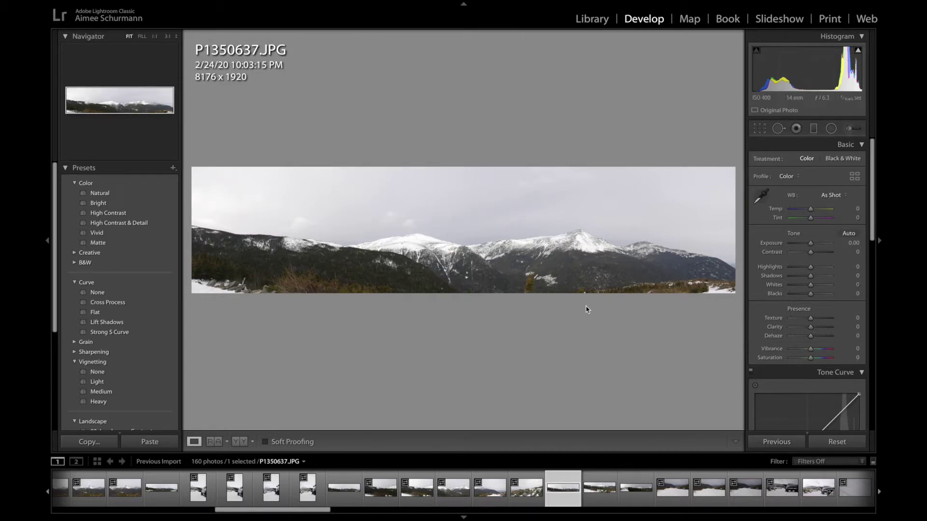
Step: Examine the sky and snowy peaks of panorama P1350637.JPG up close
{"action": "left_click", "coordinate": [299, 257]}
{"action": "left_click_drag", "start_coordinate": [563, 223], "coordinate": [384, 251]}
{"action": "left_click_drag", "start_coordinate": [535, 256], "coordinate": [295, 321]}
{"action": "left_click_drag", "start_coordinate": [477, 202], "coordinate": [410, 223]}
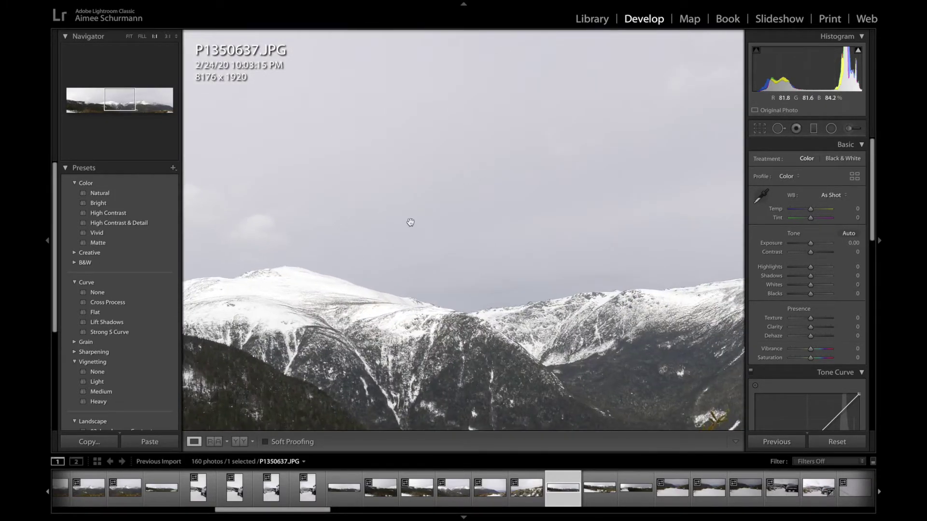
{"action": "left_click", "coordinate": [410, 222]}
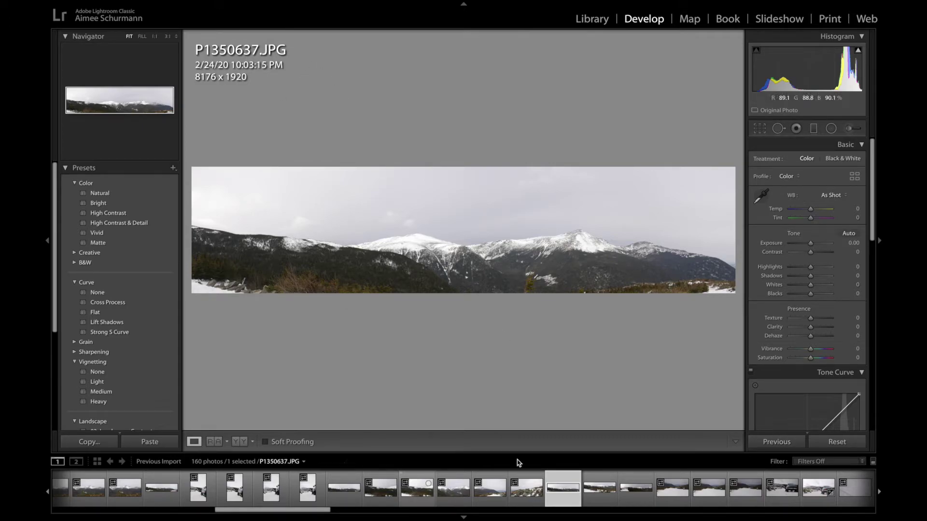
Step: View the rocky hillside photo P1350636.RW2, and return to panorama P1350637.JPG to examine its snowy foreground corner
{"action": "left_click", "coordinate": [523, 492]}
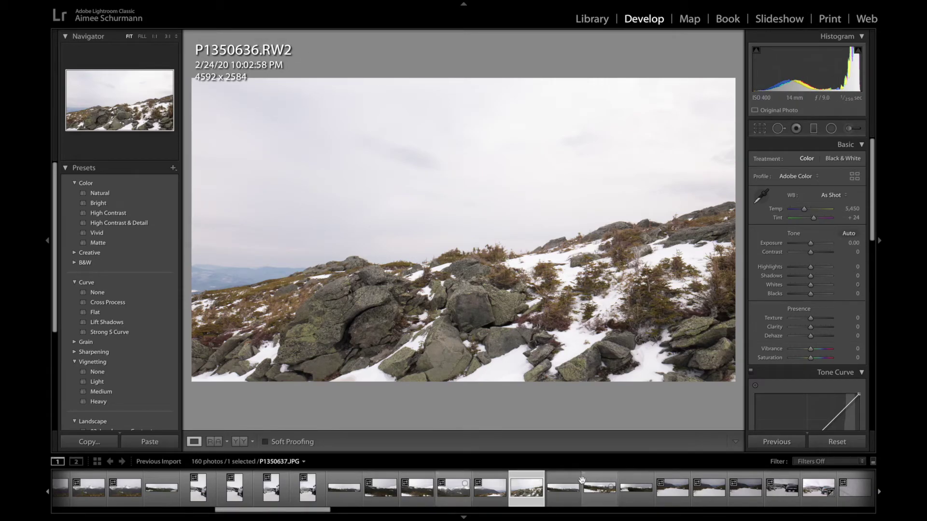
{"action": "left_click", "coordinate": [563, 488]}
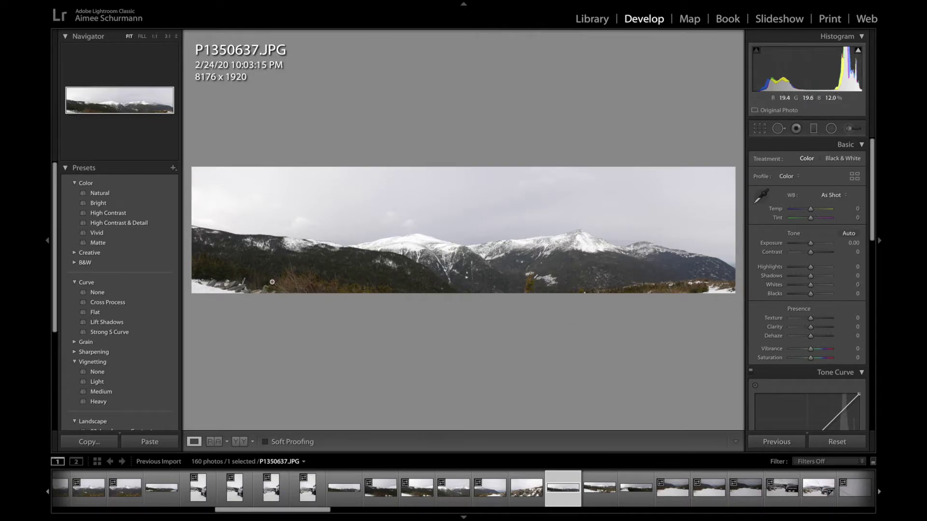
{"action": "left_click", "coordinate": [223, 272]}
{"action": "left_click_drag", "start_coordinate": [223, 272], "coordinate": [271, 260]}
Step: Set the panorama's green Hue to +100 and check the forested slope and foreground shrubs up close
{"action": "scroll", "coordinate": [838, 364], "scroll_direction": "down", "scroll_amount": 10}
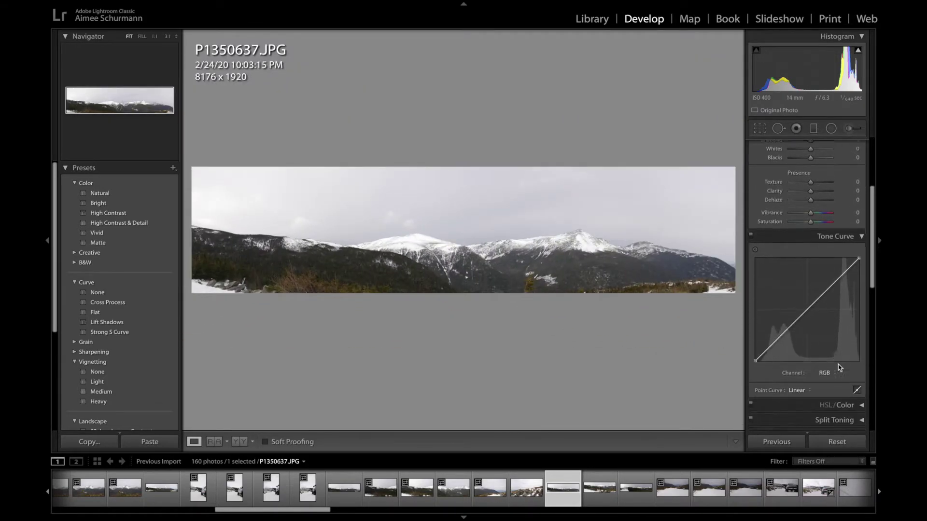
{"action": "left_click", "coordinate": [857, 221]}
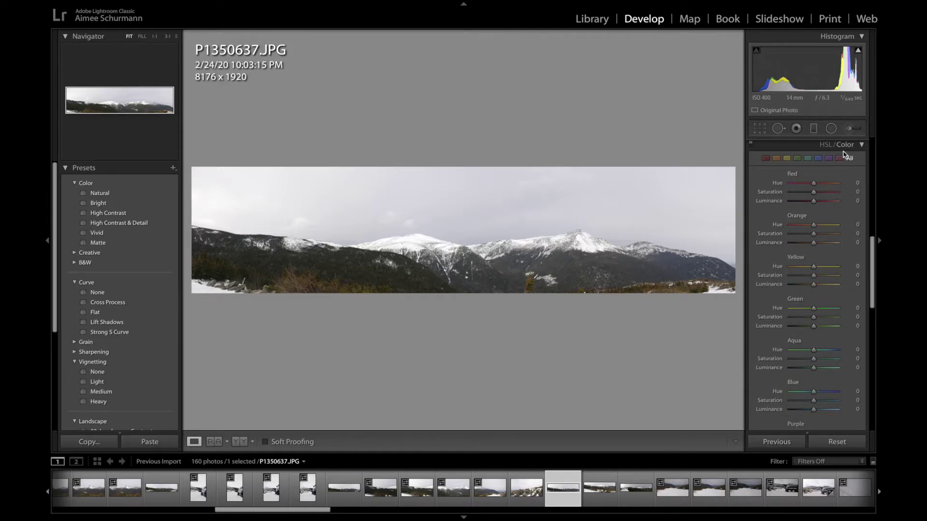
{"action": "left_click", "coordinate": [797, 159]}
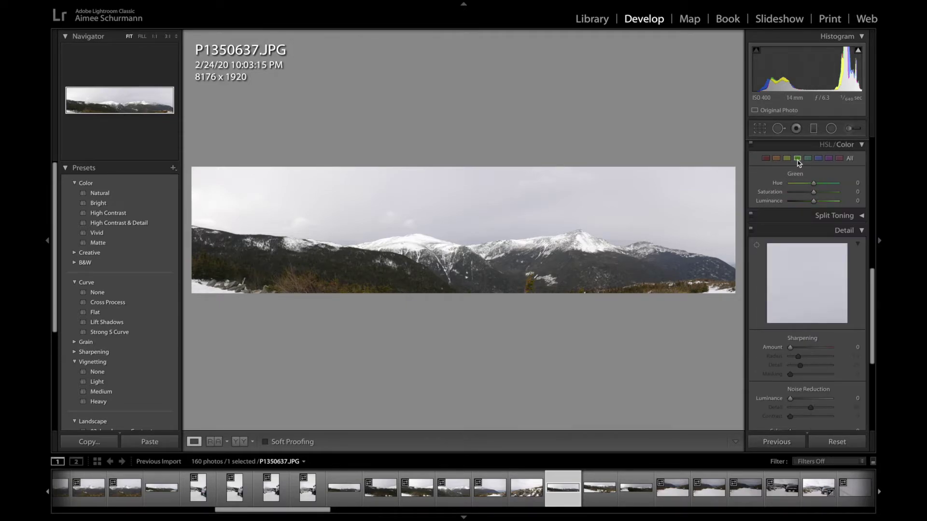
{"action": "left_click_drag", "start_coordinate": [814, 185], "coordinate": [793, 186]}
{"action": "left_click", "coordinate": [325, 279]}
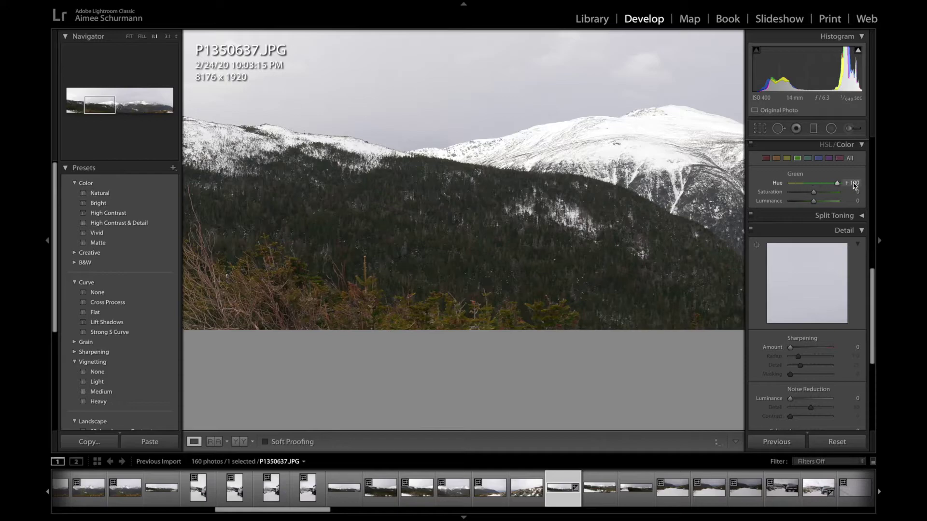
{"action": "left_click_drag", "start_coordinate": [756, 190], "coordinate": [883, 189]}
{"action": "left_click_drag", "start_coordinate": [604, 202], "coordinate": [720, 196]}
Step: Set the panorama's yellow Hue to +78 and view the whole frame
{"action": "left_click", "coordinate": [787, 159]}
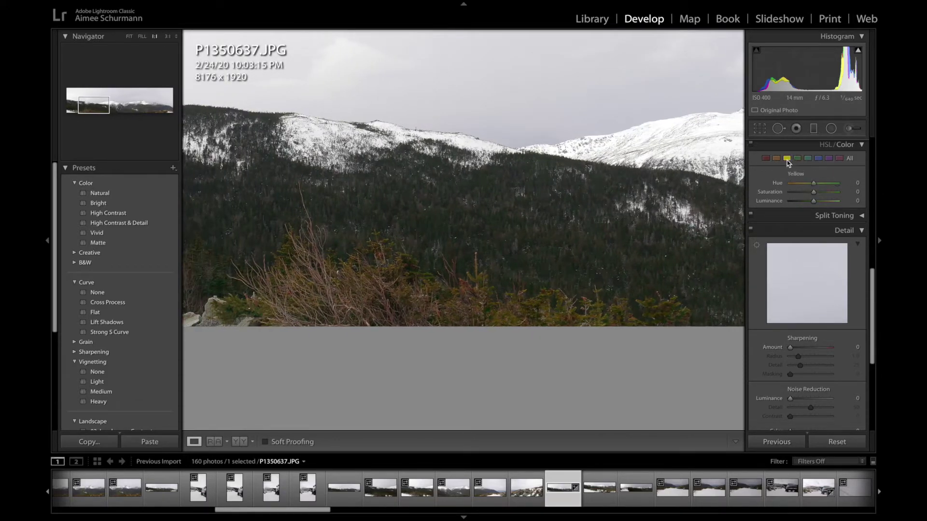
{"action": "left_click_drag", "start_coordinate": [813, 184], "coordinate": [832, 187]}
{"action": "left_click", "coordinate": [501, 230]}
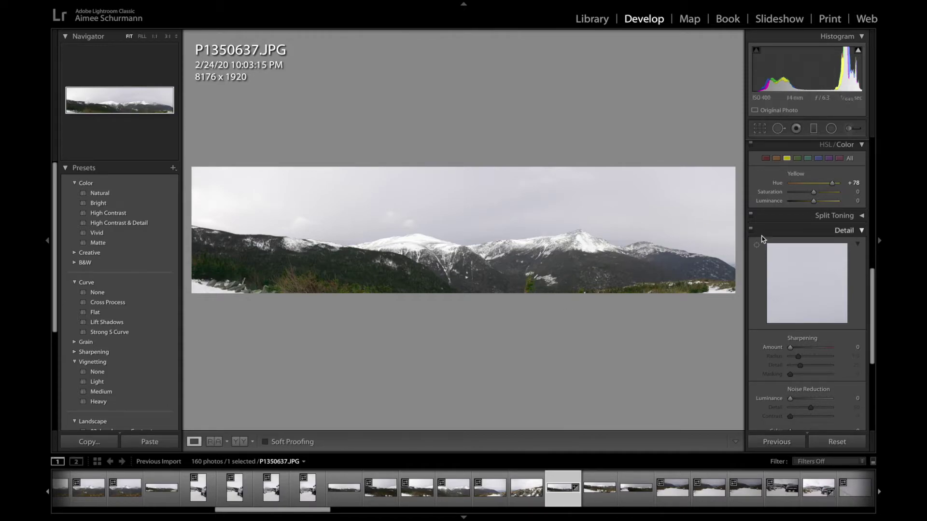
Step: Set the panorama's Exposure to +0.15, Shadows to +33 and Highlights to −43, checking the peaks up close
{"action": "scroll", "coordinate": [816, 256], "scroll_direction": "up", "scroll_amount": 10}
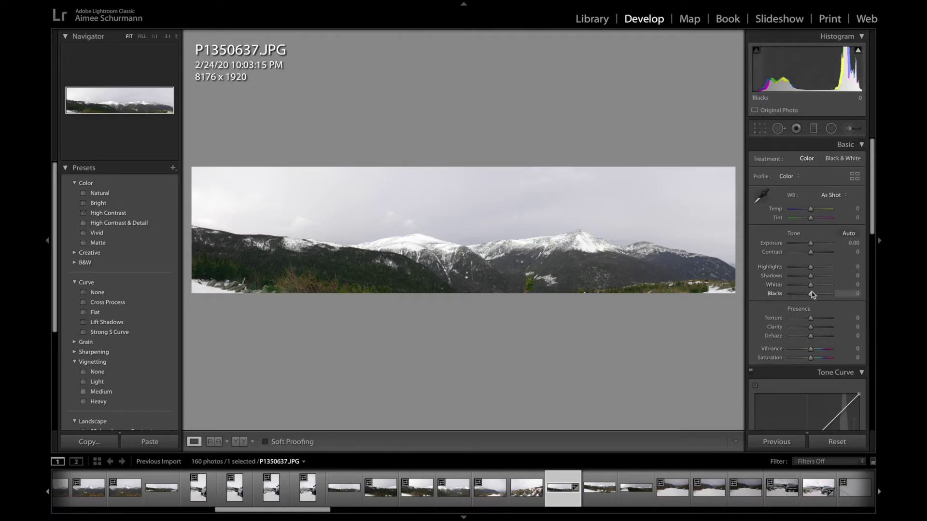
{"action": "left_click_drag", "start_coordinate": [811, 244], "coordinate": [813, 245]}
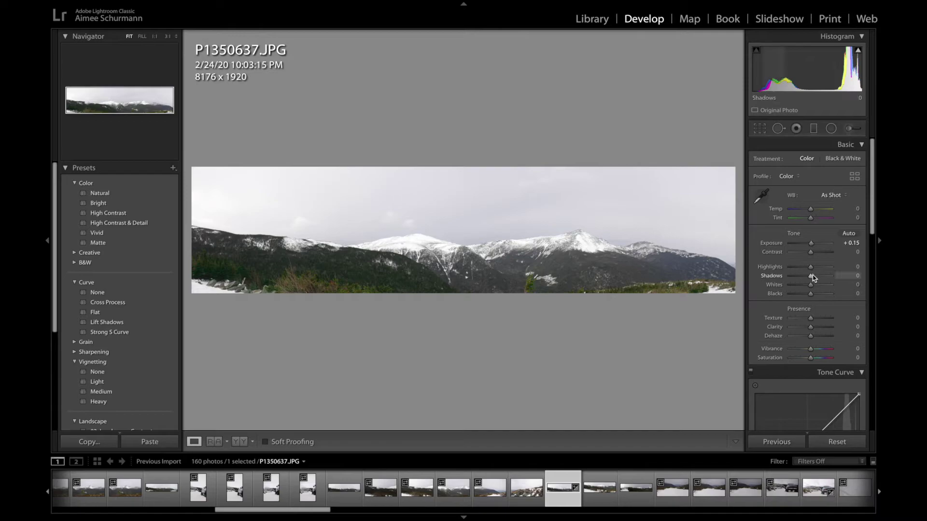
{"action": "mouse_move", "coordinate": [811, 280]}
{"action": "left_mouse_down"}
{"action": "mouse_move", "coordinate": [822, 280]}
{"action": "mouse_move", "coordinate": [801, 267]}
{"action": "left_mouse_up"}
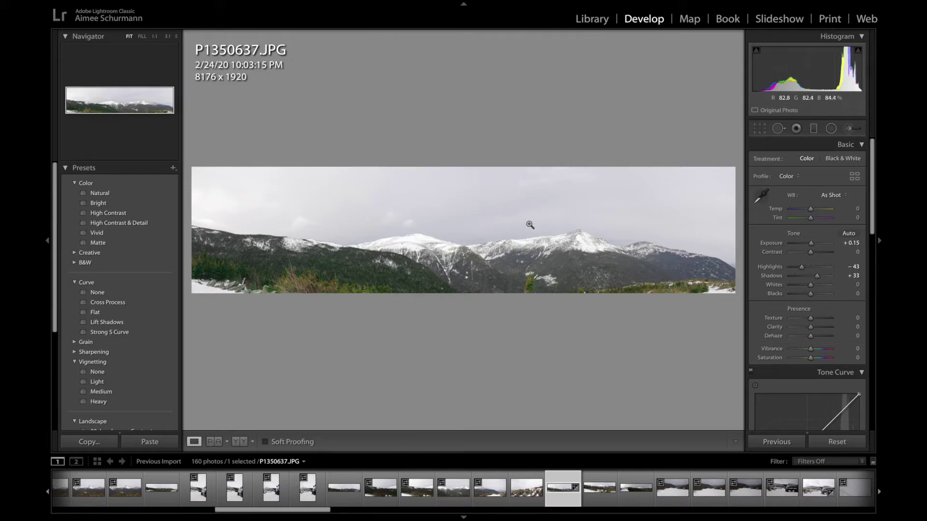
{"action": "left_click", "coordinate": [567, 225]}
{"action": "left_click", "coordinate": [567, 224]}
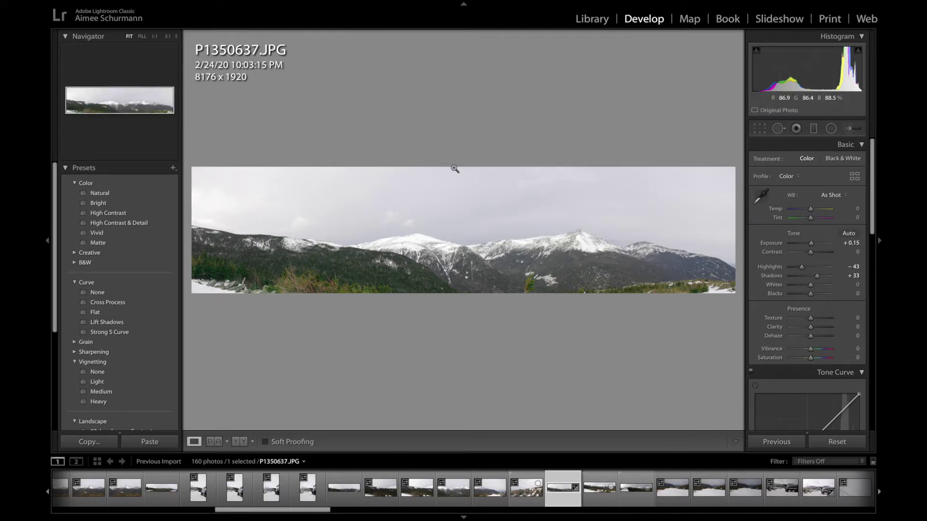
Step: Open the frozen waterfall photo P1350551.RW2 and examine its ice and the dark trees beside it up close
{"action": "scroll", "coordinate": [625, 491], "scroll_direction": "up", "scroll_amount": 10}
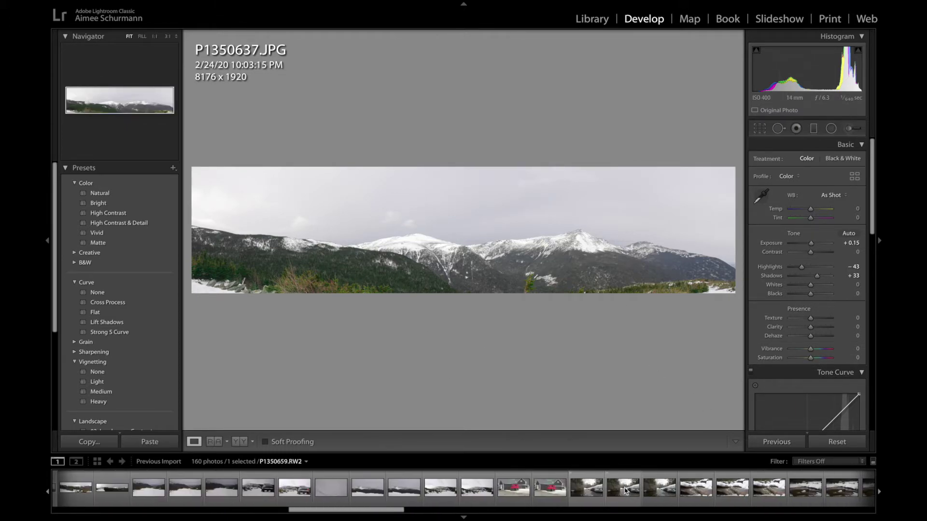
{"action": "left_click", "coordinate": [576, 489]}
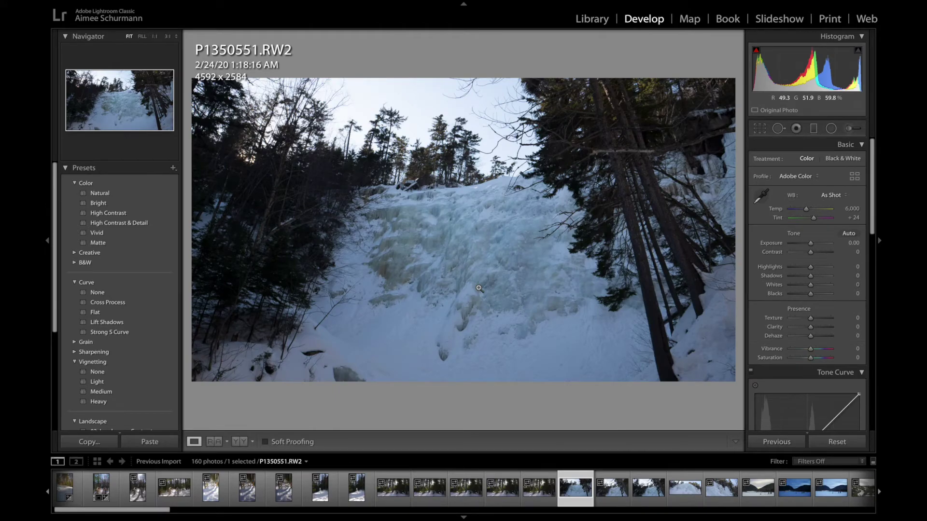
{"action": "left_click_drag", "start_coordinate": [379, 204], "coordinate": [405, 180]}
{"action": "left_click", "coordinate": [257, 237]}
{"action": "left_click_drag", "start_coordinate": [265, 244], "coordinate": [317, 241]}
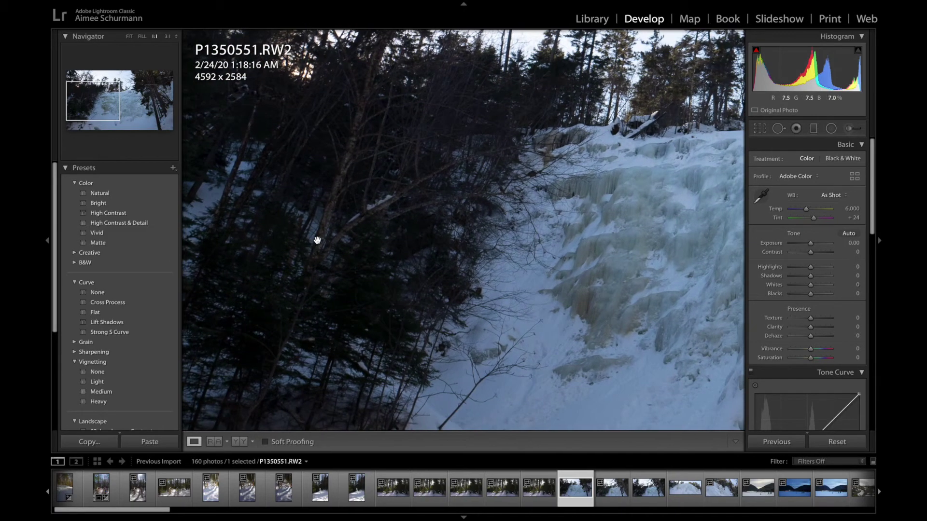
{"action": "left_click", "coordinate": [319, 240]}
Step: Set the waterfall photo's Shadows to +100 and Saturation to +21, checking the dark trees up close
{"action": "left_click_drag", "start_coordinate": [810, 276], "coordinate": [833, 280]}
{"action": "left_click", "coordinate": [286, 241]}
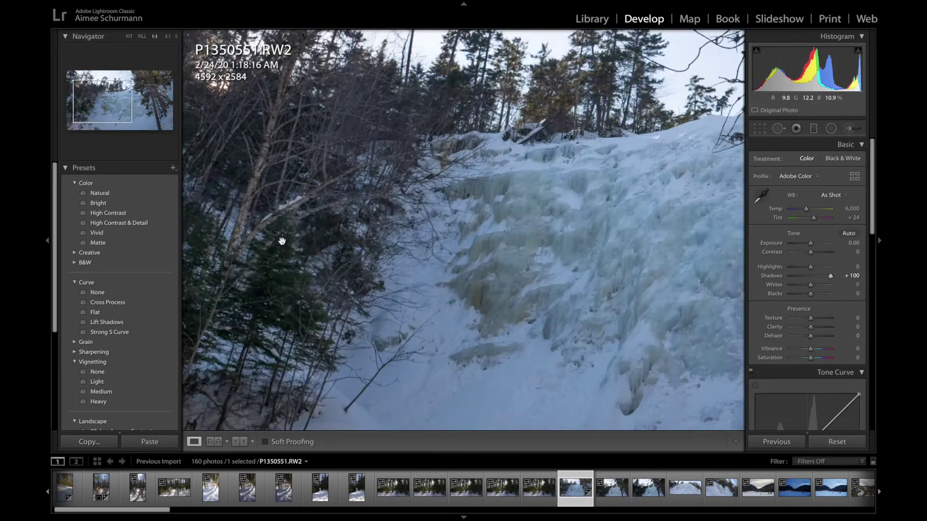
{"action": "left_click_drag", "start_coordinate": [290, 263], "coordinate": [379, 265]}
{"action": "left_click", "coordinate": [338, 252]}
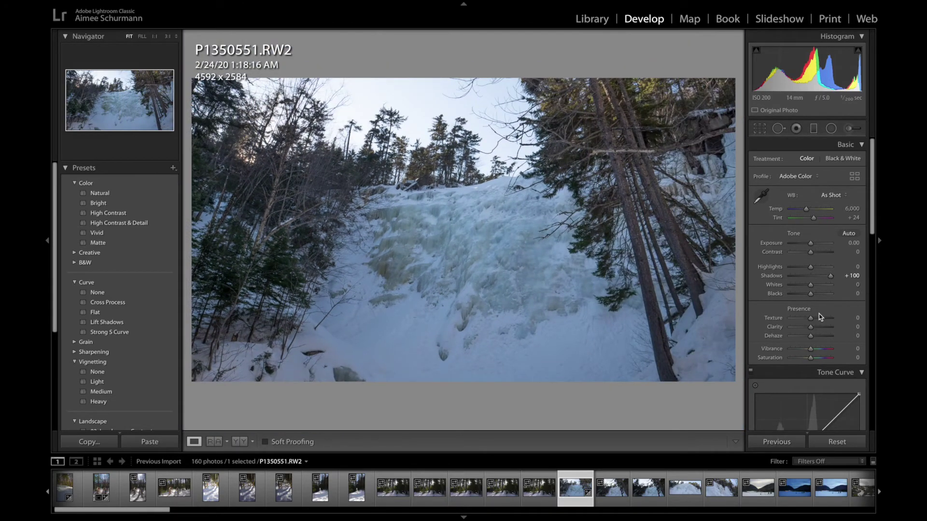
{"action": "scroll", "coordinate": [819, 318], "scroll_direction": "down", "scroll_amount": 3}
{"action": "left_click_drag", "start_coordinate": [811, 307], "coordinate": [818, 311]}
Step: Compare the waterfall photo's green Hue at −100 and +100, settle on +100, and fine-tune the green Saturation
{"action": "scroll", "coordinate": [819, 321], "scroll_direction": "down", "scroll_amount": 10}
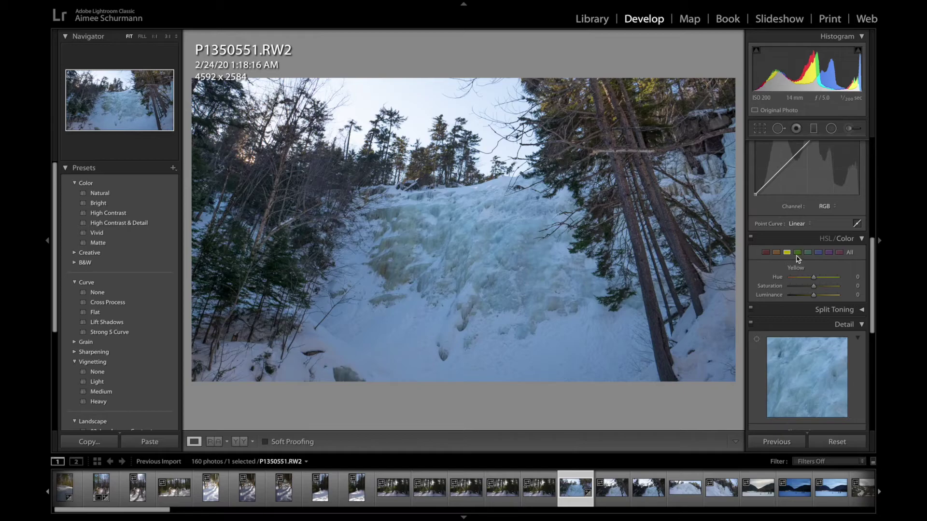
{"action": "left_click_drag", "start_coordinate": [813, 278], "coordinate": [787, 282]}
{"action": "left_click", "coordinate": [284, 256]}
{"action": "left_click_drag", "start_coordinate": [300, 258], "coordinate": [332, 270]}
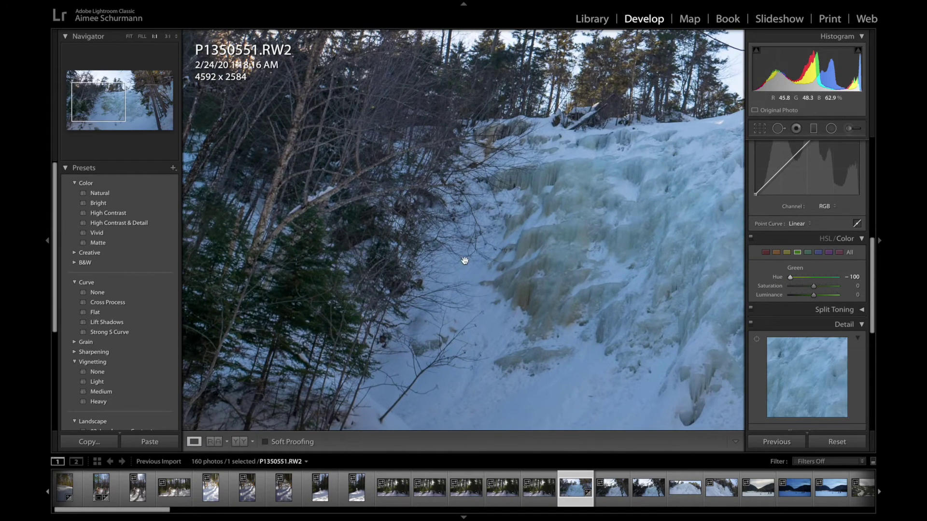
{"action": "left_click_drag", "start_coordinate": [791, 282], "coordinate": [883, 284]}
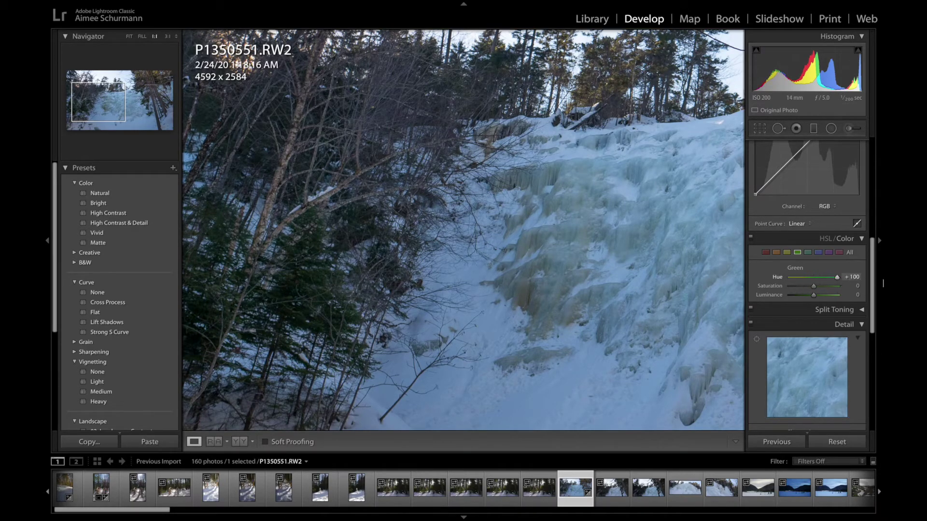
{"action": "left_click", "coordinate": [831, 277]}
{"action": "left_click_drag", "start_coordinate": [819, 288], "coordinate": [824, 289]}
{"action": "left_click", "coordinate": [799, 278]}
Step: Set the waterfall photo's yellow Hue to +100 and yellow Saturation to +16, checking the evergreen branches
{"action": "left_click", "coordinate": [787, 252]}
{"action": "left_click_drag", "start_coordinate": [814, 278], "coordinate": [769, 283]}
{"action": "left_click", "coordinate": [821, 288]}
{"action": "left_click", "coordinate": [547, 231]}
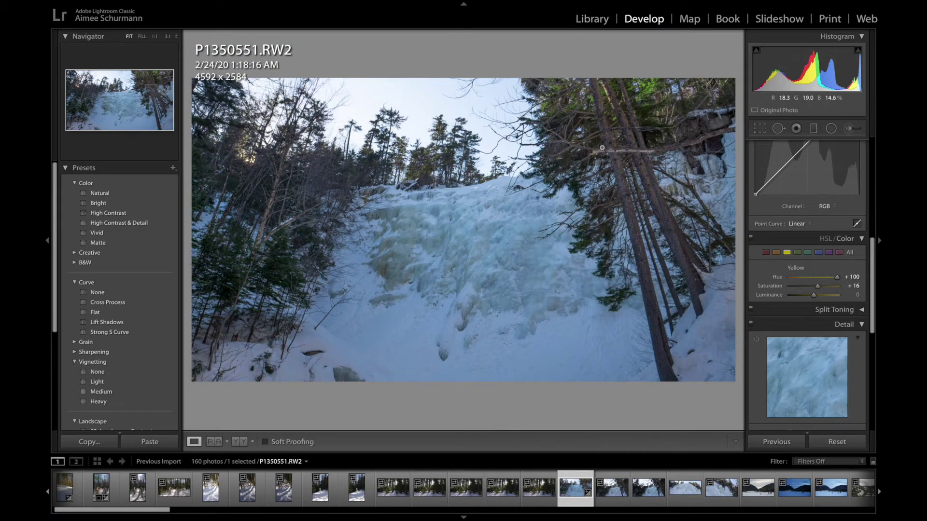
{"action": "left_click", "coordinate": [631, 83]}
{"action": "left_click", "coordinate": [568, 103]}
Step: Set the waterfall photo's Highlights to −100 and Exposure to +0.50, leaving the crop as it is
{"action": "left_click", "coordinate": [760, 127]}
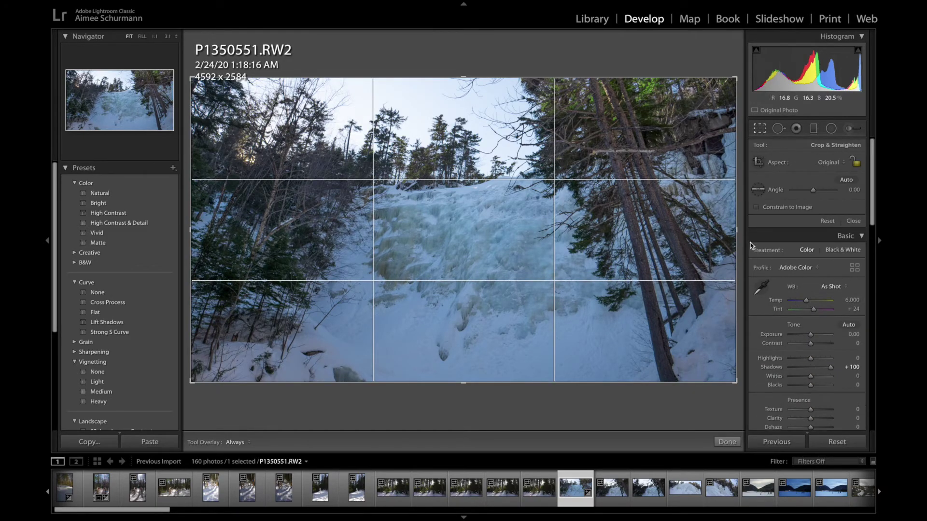
{"action": "left_click", "coordinate": [760, 128]}
{"action": "left_click_drag", "start_coordinate": [811, 267], "coordinate": [784, 268]}
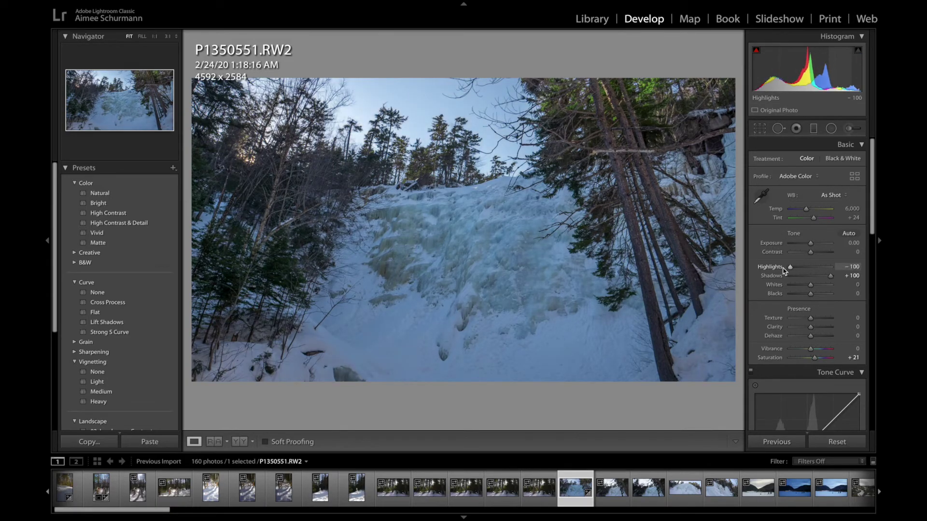
{"action": "key", "text": "Up"}
{"action": "key", "text": "Up"}
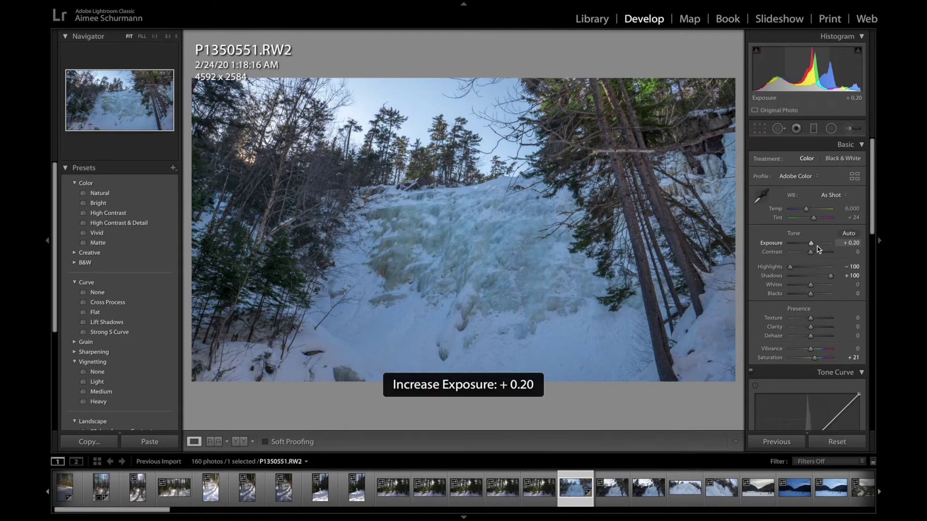
{"action": "key", "text": "Up"}
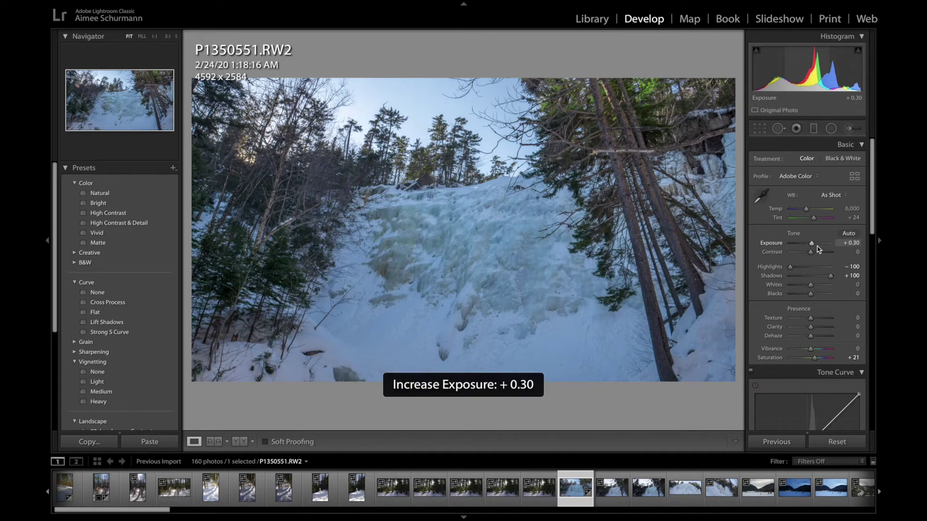
{"action": "key", "text": "Up"}
{"action": "key", "text": "Up"}
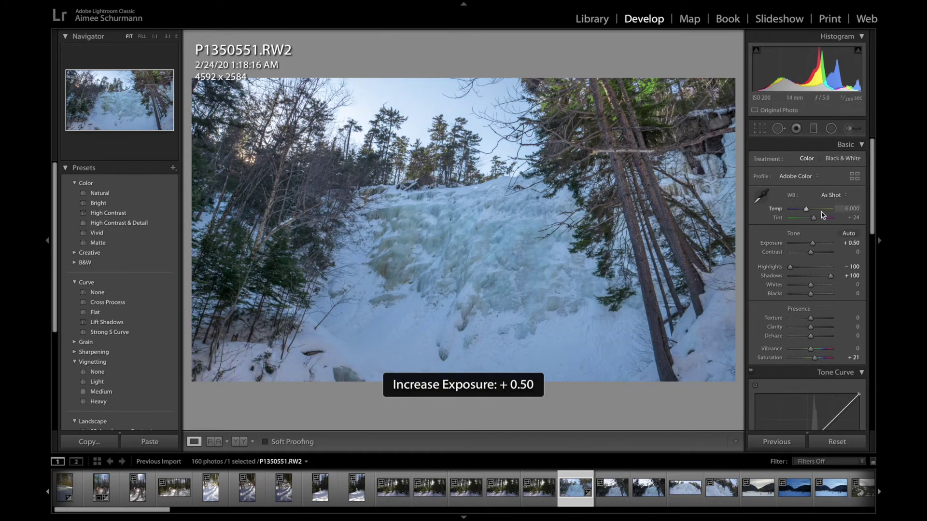
Step: Set the waterfall photo's Whites to −10 and Contrast to +5, checking the trees and snow
{"action": "left_click_drag", "start_coordinate": [811, 285], "coordinate": [808, 285]}
{"action": "left_click", "coordinate": [228, 274]}
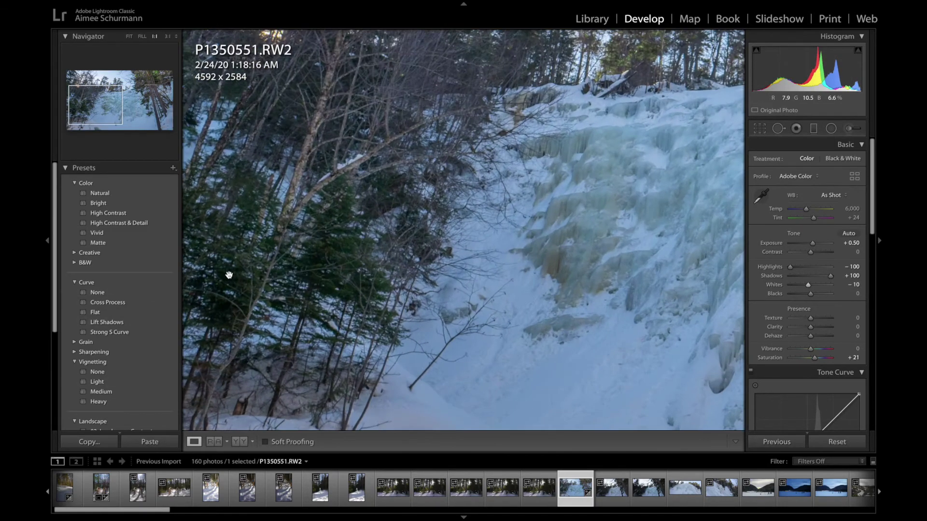
{"action": "left_click_drag", "start_coordinate": [230, 276], "coordinate": [520, 233]}
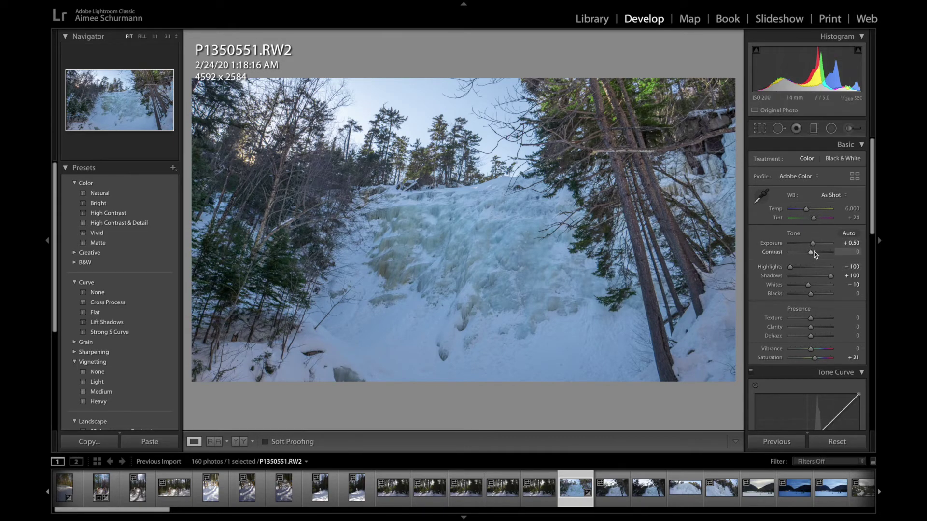
{"action": "left_click_drag", "start_coordinate": [813, 254], "coordinate": [814, 255]}
{"action": "left_click", "coordinate": [645, 338]}
{"action": "left_click", "coordinate": [683, 332]}
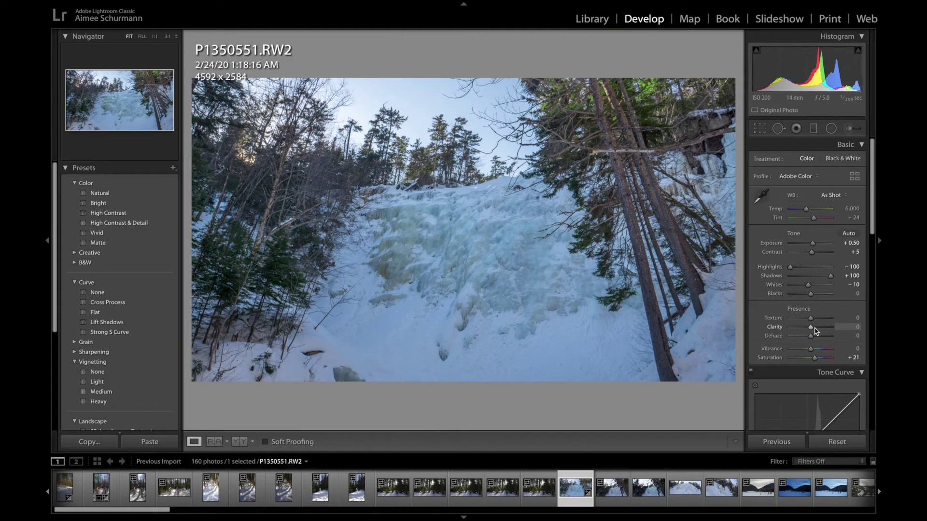
Step: Shape the RGB tone curve into a gentle S with one highlight and one shadow point, and check the ice up close
{"action": "scroll", "coordinate": [815, 331], "scroll_direction": "down", "scroll_amount": 5}
{"action": "mouse_move", "coordinate": [837, 215]}
{"action": "left_mouse_down"}
{"action": "mouse_move", "coordinate": [835, 205]}
{"action": "mouse_move", "coordinate": [838, 227]}
{"action": "mouse_move", "coordinate": [838, 217]}
{"action": "left_mouse_up"}
{"action": "left_click_drag", "start_coordinate": [785, 273], "coordinate": [785, 273]}
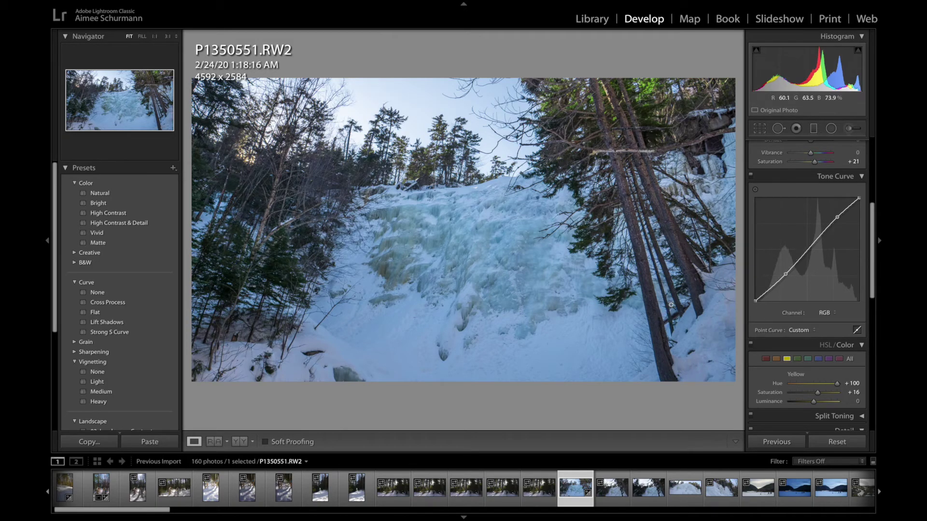
{"action": "left_click", "coordinate": [480, 329]}
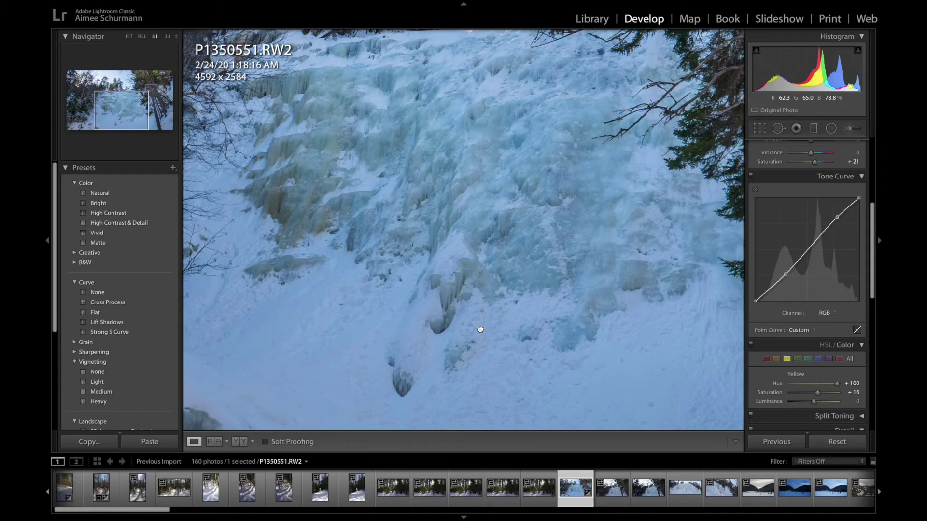
{"action": "left_click", "coordinate": [480, 329]}
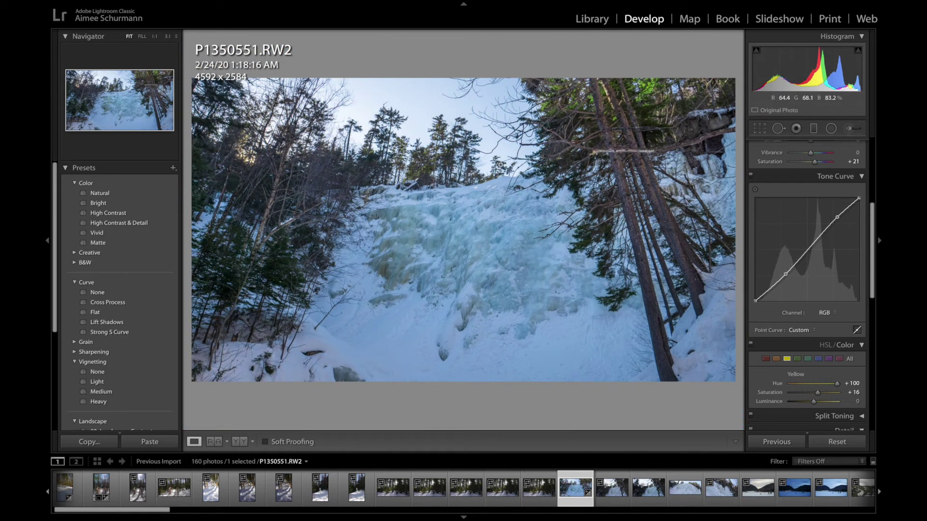
{"action": "left_click", "coordinate": [482, 145]}
{"action": "left_click", "coordinate": [481, 144]}
Step: Set the waterfall photo's Sharpening Amount to 30 and look over the remaining detail and effects settings
{"action": "scroll", "coordinate": [785, 345], "scroll_direction": "down", "scroll_amount": 3}
{"action": "scroll", "coordinate": [785, 347], "scroll_direction": "down", "scroll_amount": 3}
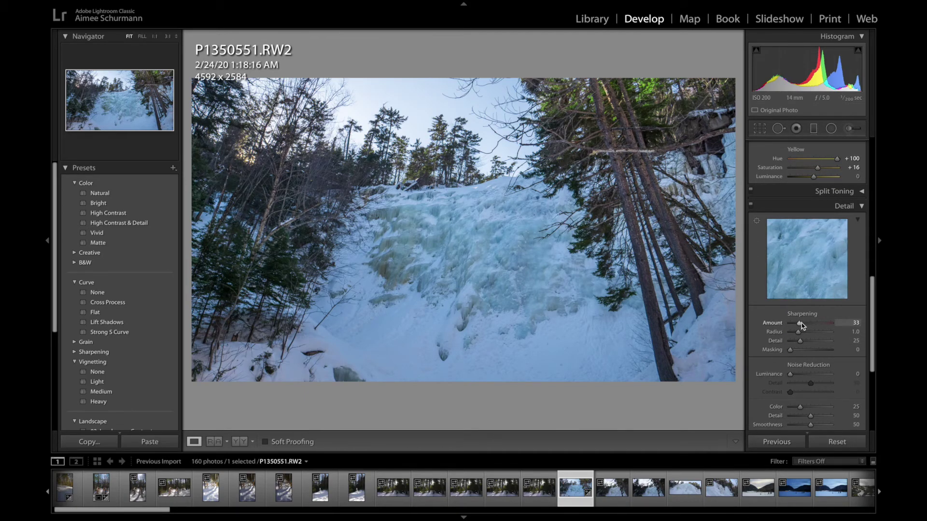
{"action": "scroll", "coordinate": [801, 326], "scroll_direction": "down", "scroll_amount": 2}
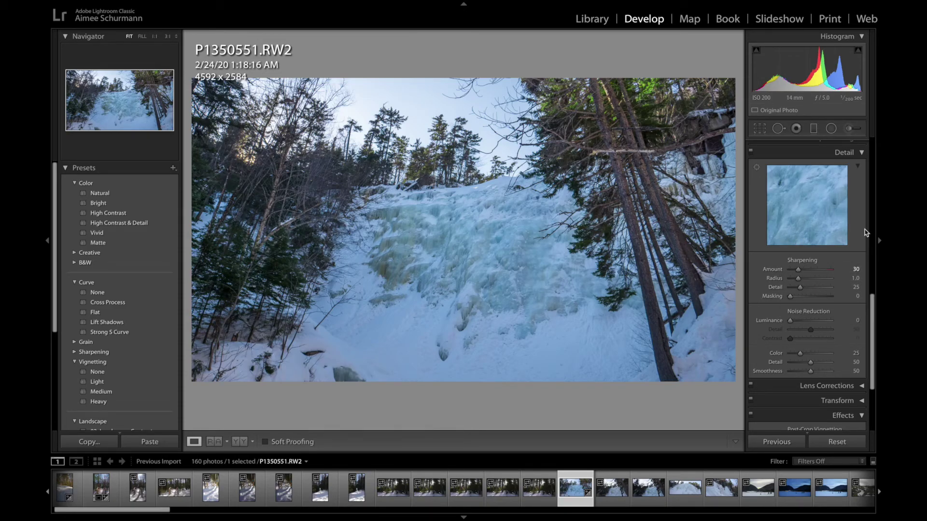
{"action": "scroll", "coordinate": [835, 270], "scroll_direction": "down", "scroll_amount": 5}
{"action": "scroll", "coordinate": [810, 316], "scroll_direction": "up", "scroll_amount": 15}
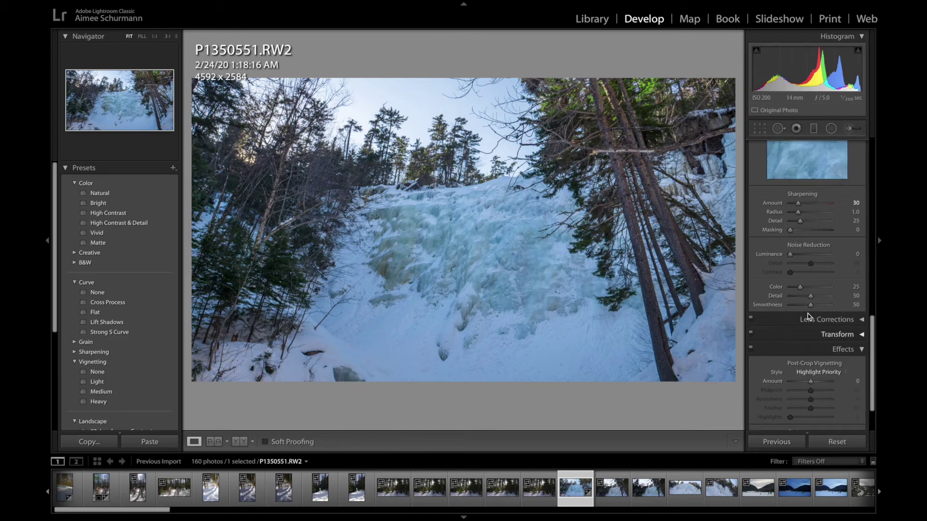
Step: View the snowy trail photo P1350516.RW2 and footbridge photos P1350518.RW2 and P1350522.RW2, and select P1350519.RW2
{"action": "scroll", "coordinate": [324, 492], "scroll_direction": "left", "scroll_amount": 1}
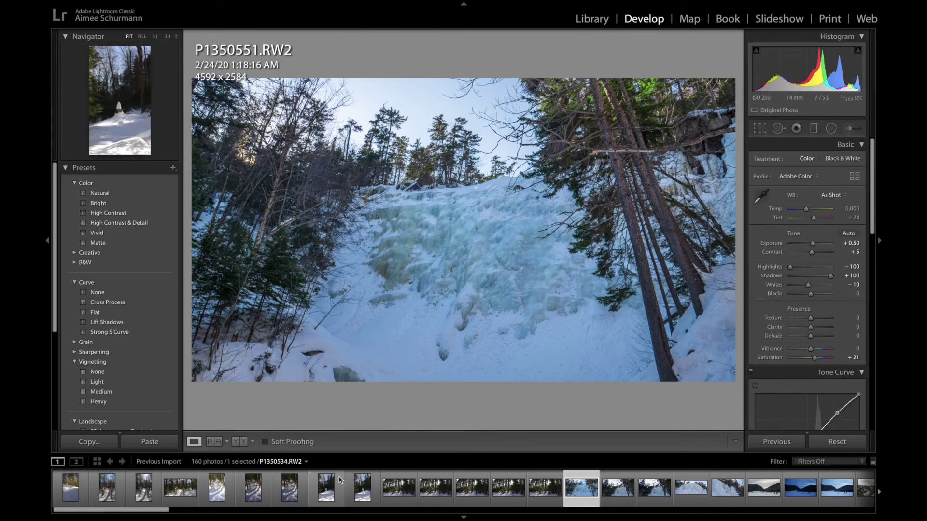
{"action": "left_click", "coordinate": [71, 488]}
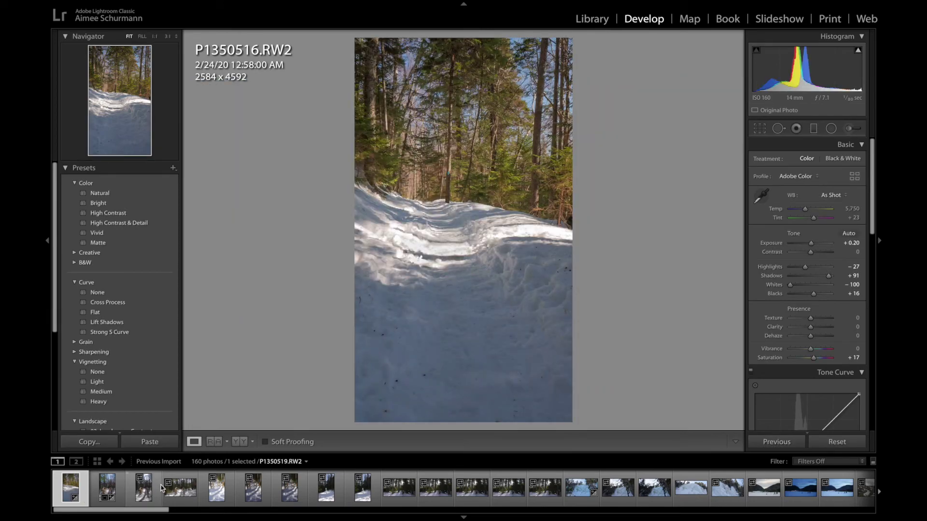
{"action": "left_click", "coordinate": [102, 493]}
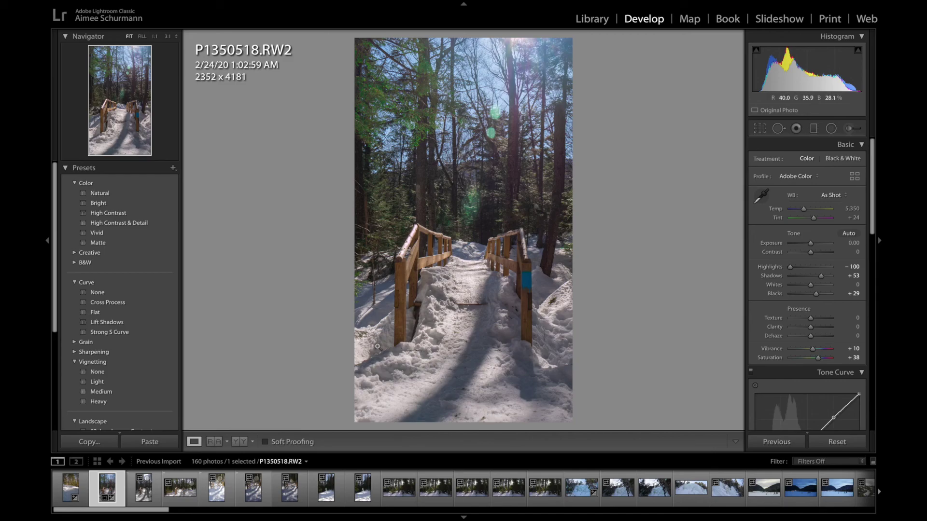
{"action": "left_click", "coordinate": [181, 490]}
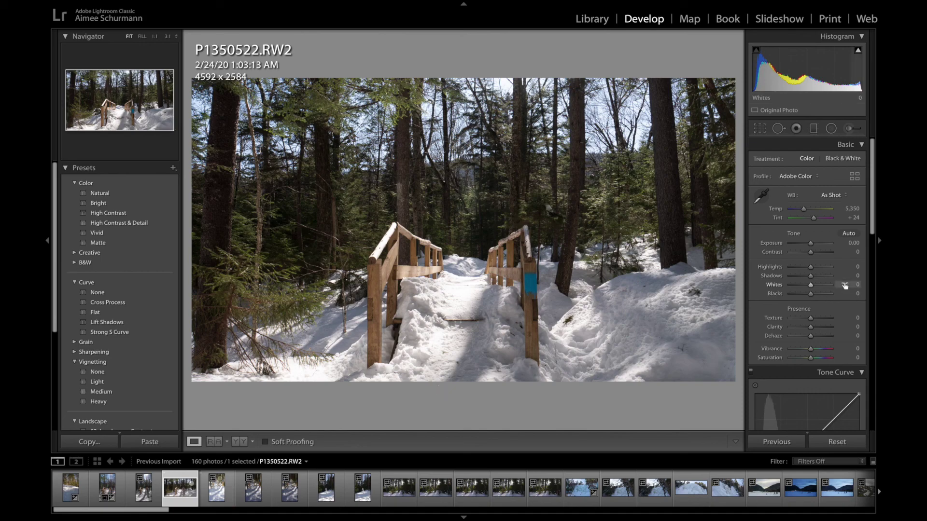
{"action": "left_click", "coordinate": [141, 500]}
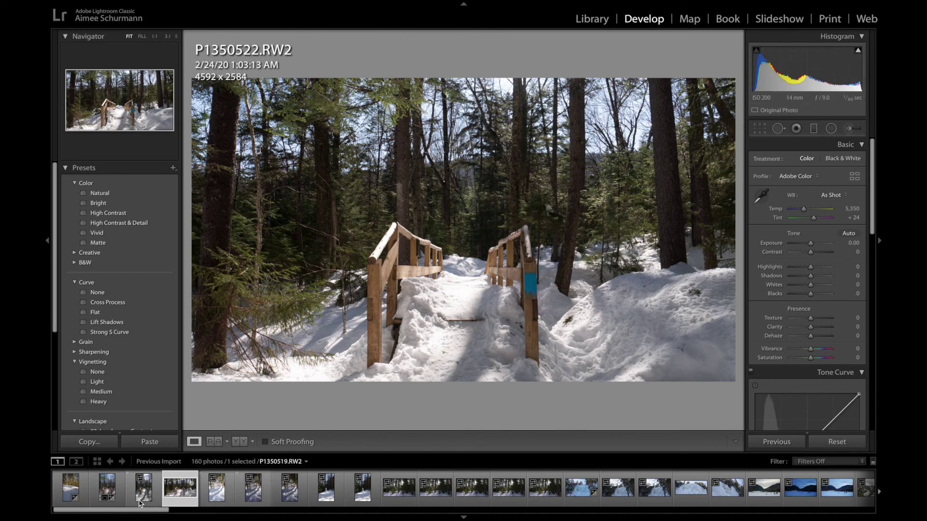